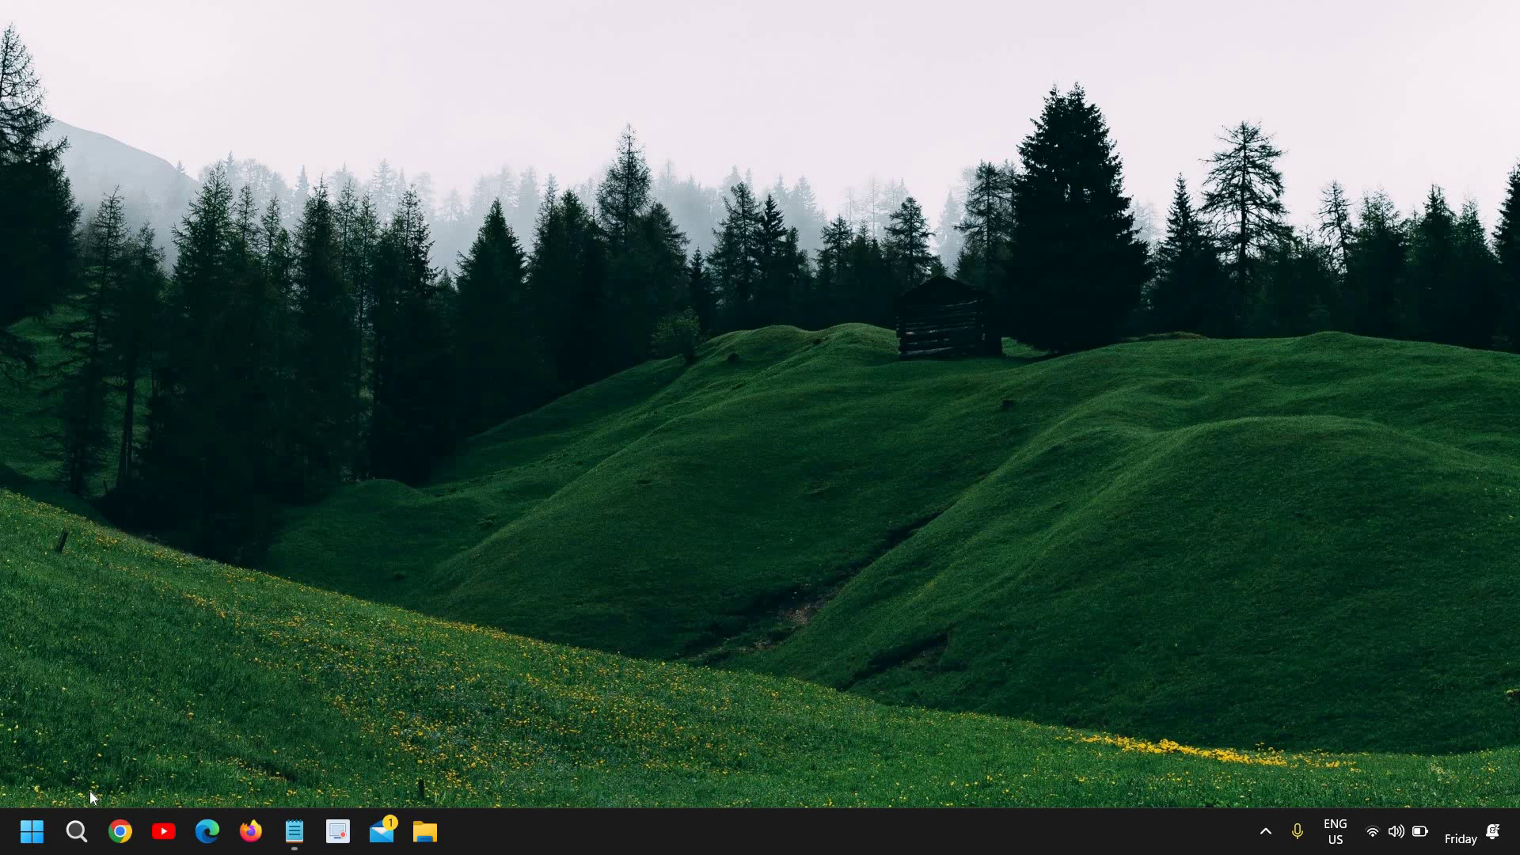
# Launch File Explorer by searching 'file' in Start, then show This PC
pyautogui.click(75, 831)
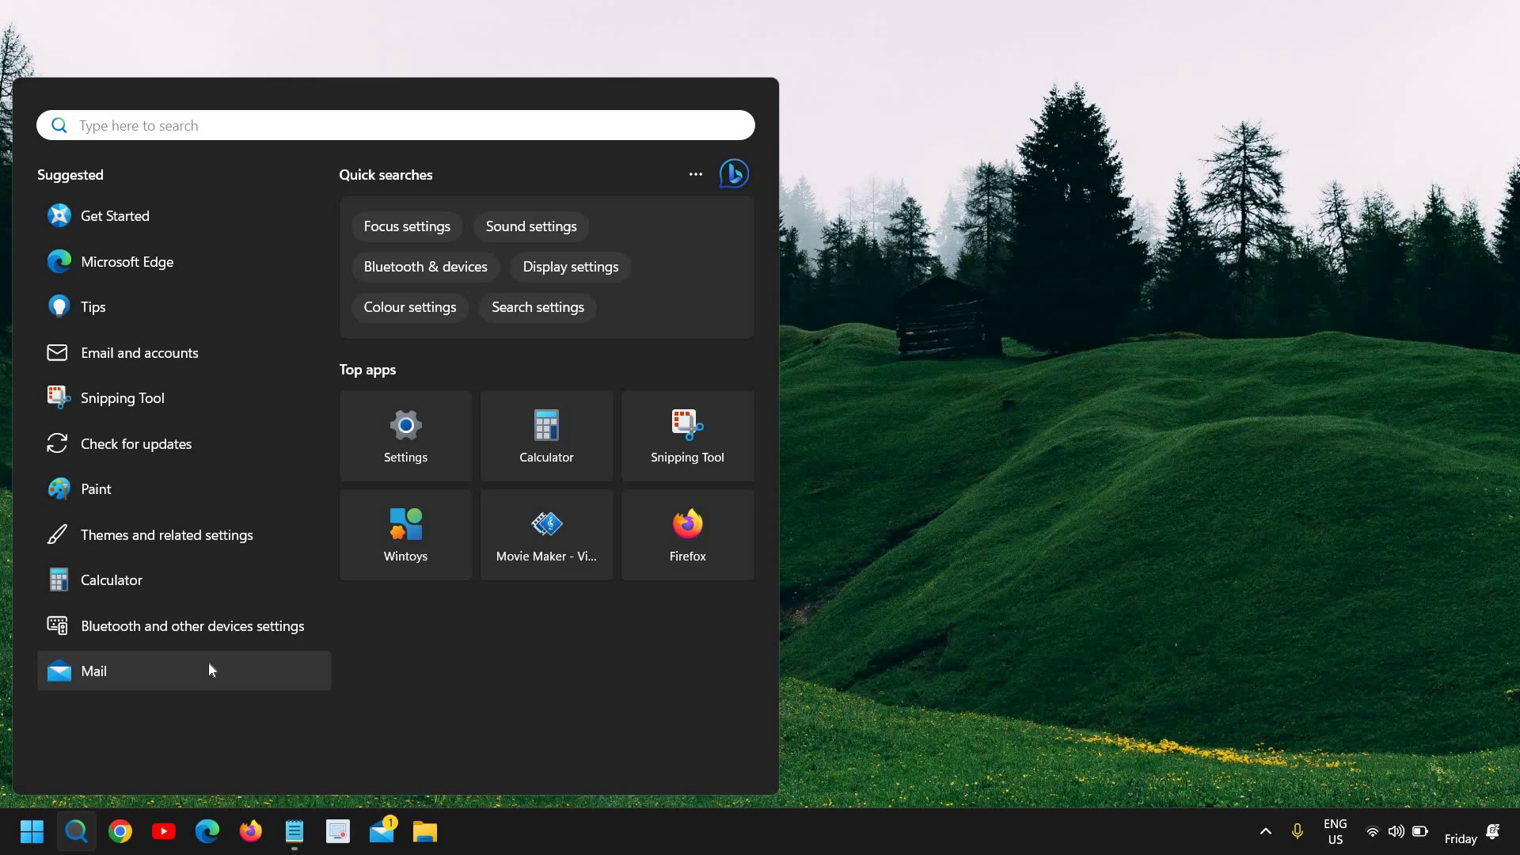
pyautogui.write('file')
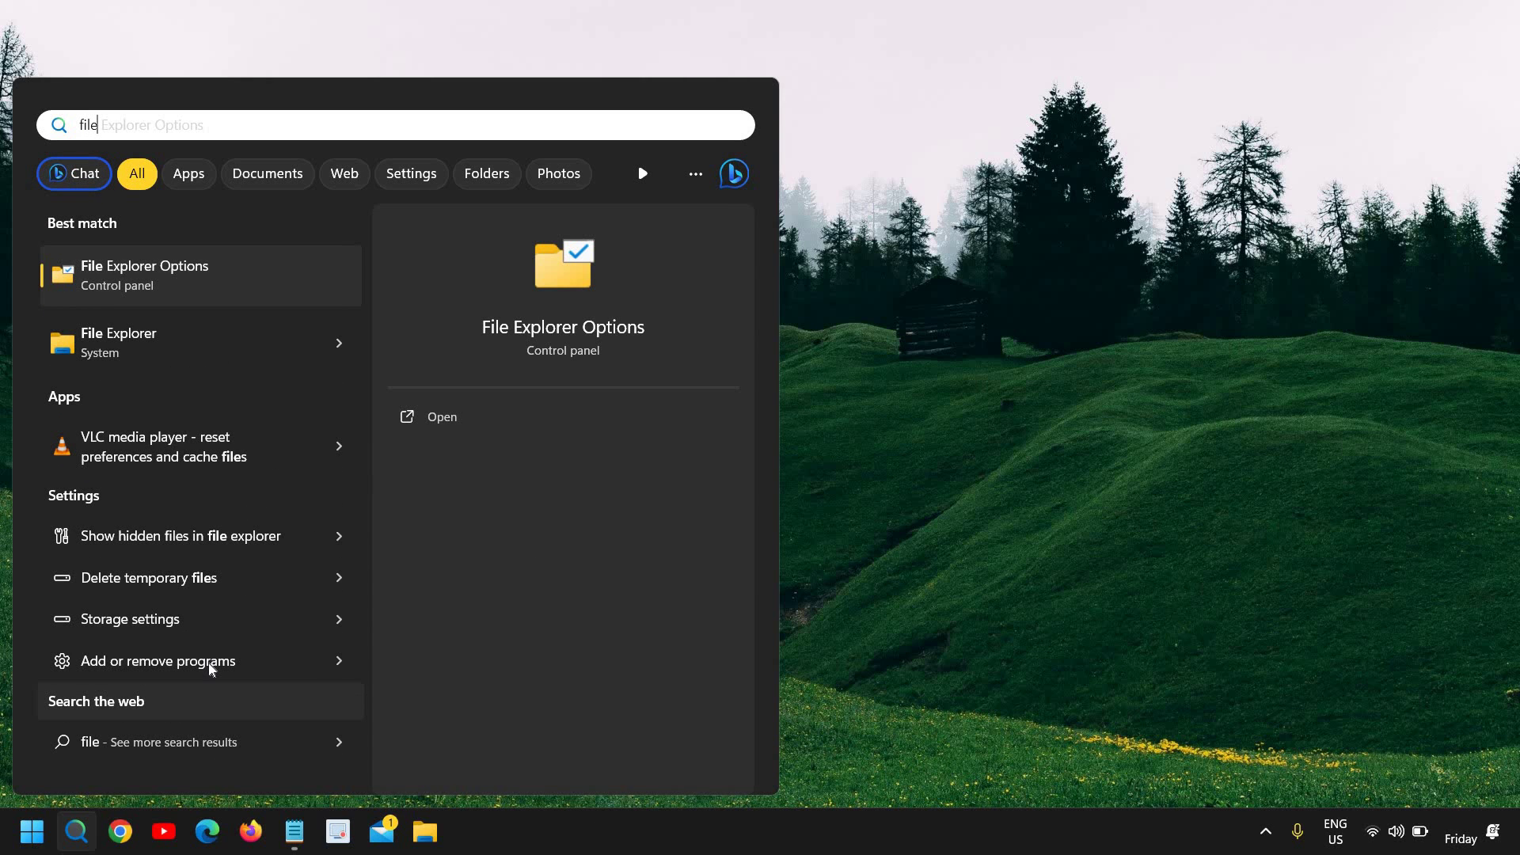
pyautogui.click(152, 355)
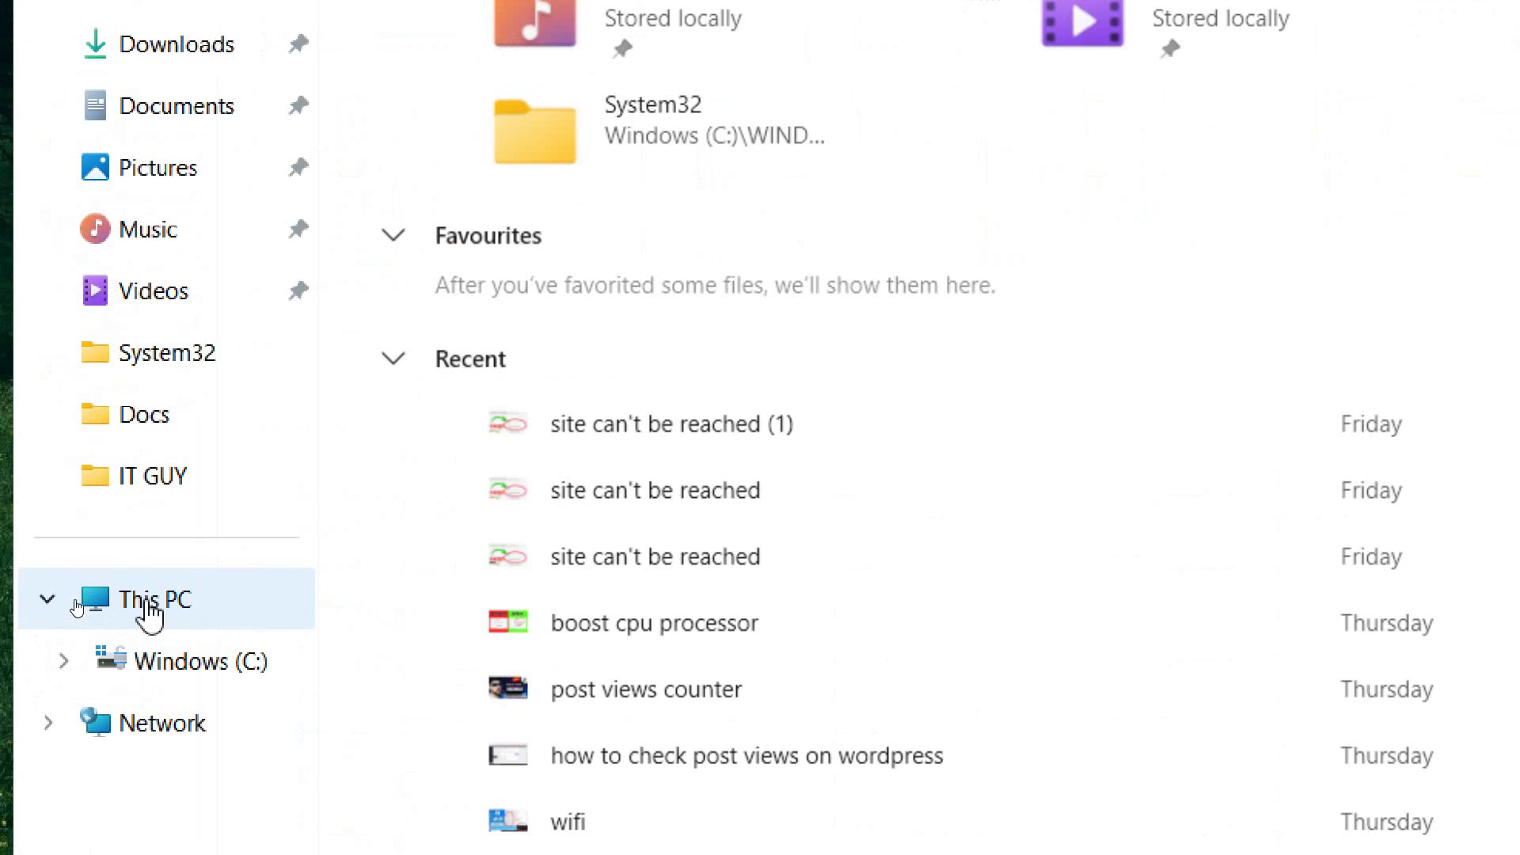
pyautogui.click(148, 612)
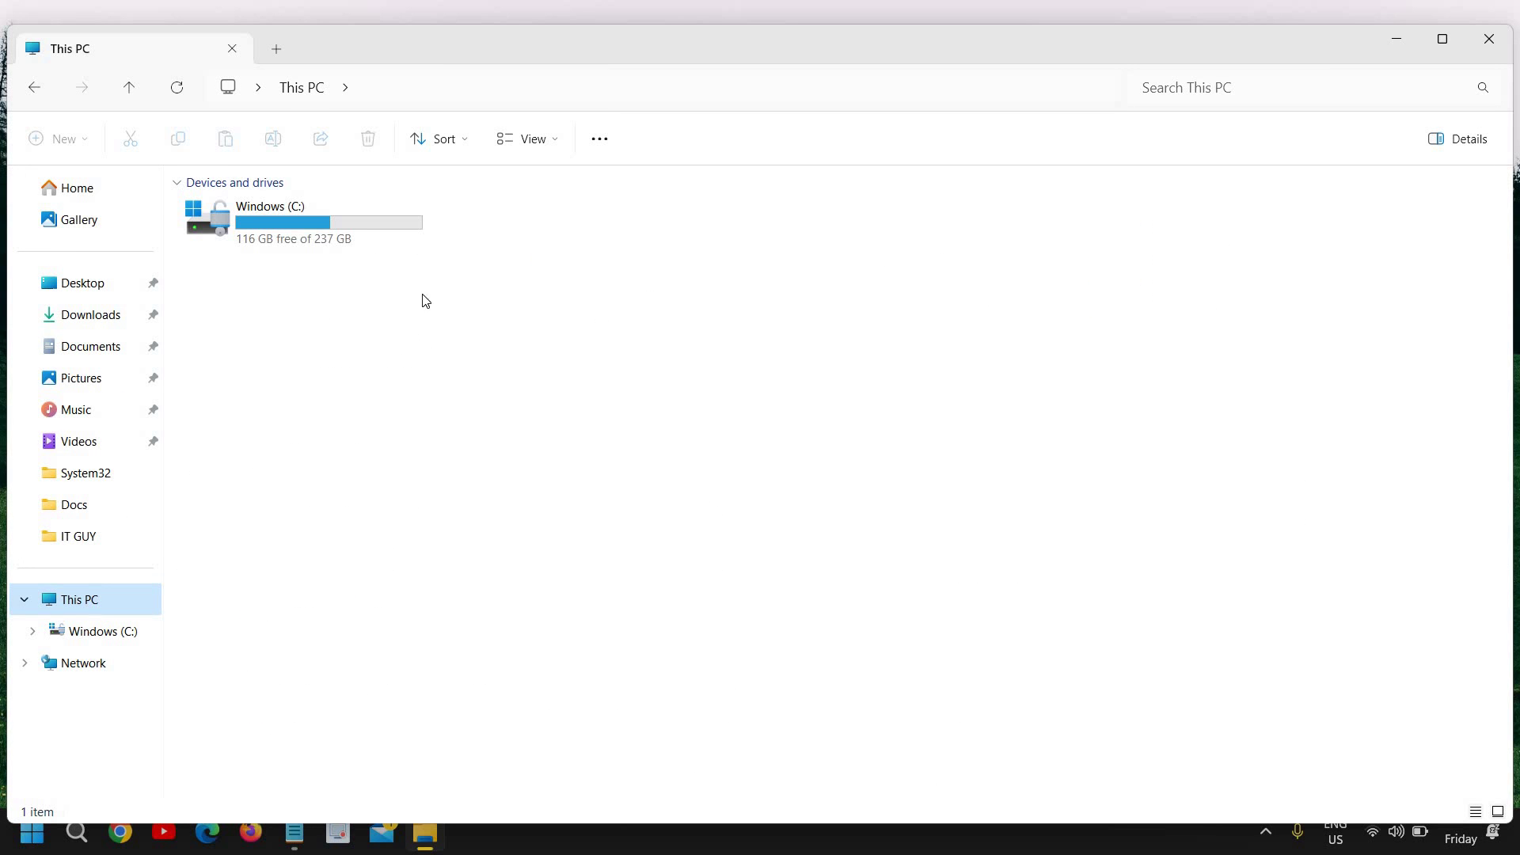
# Browse into C:\Windows\SoftwareDistribution\Download
pyautogui.doubleClick(321, 227)
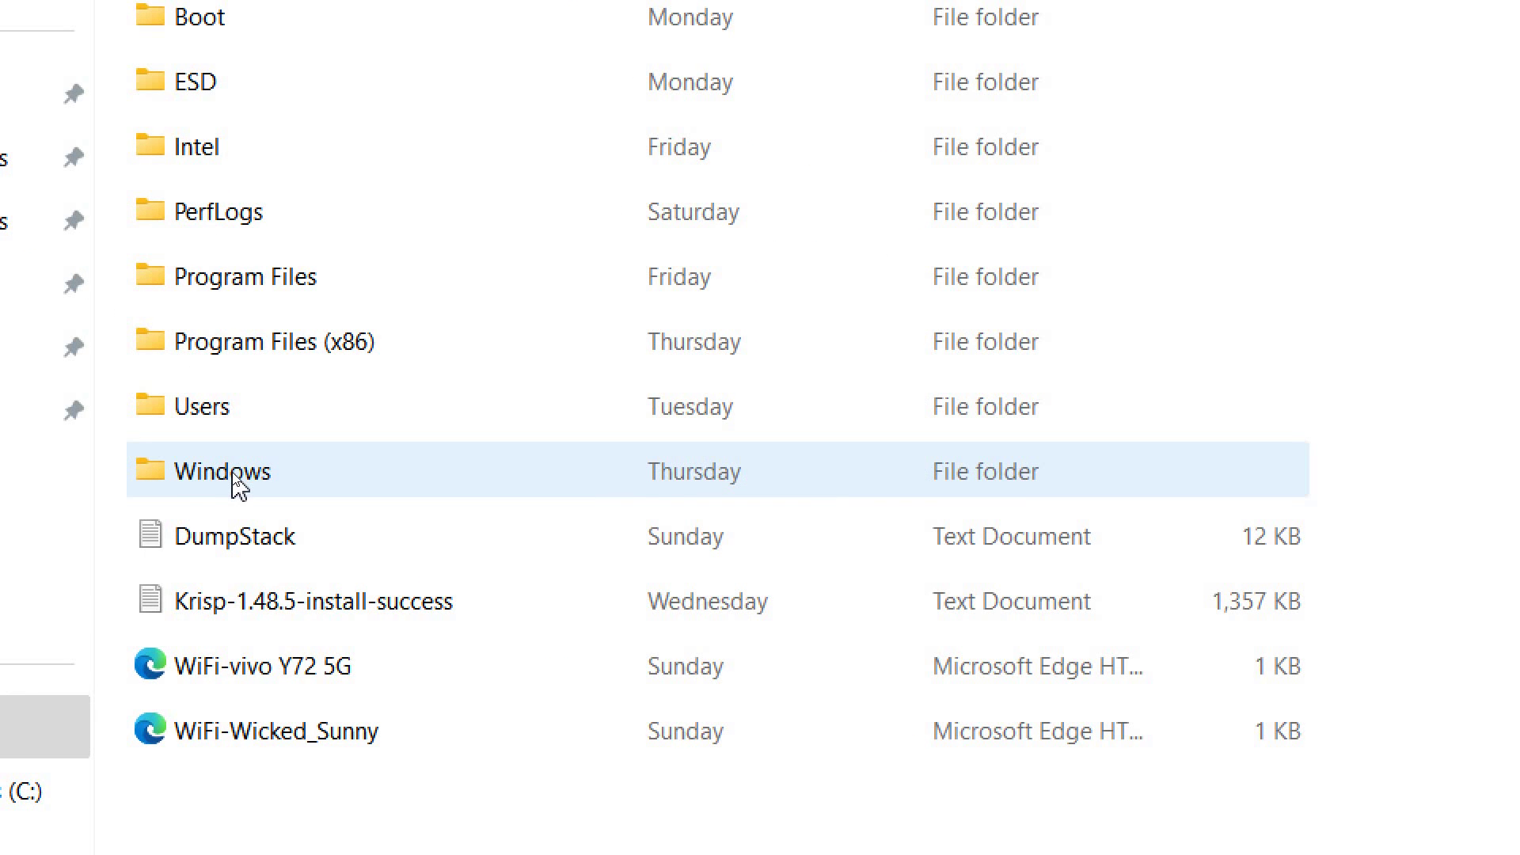
pyautogui.doubleClick(238, 479)
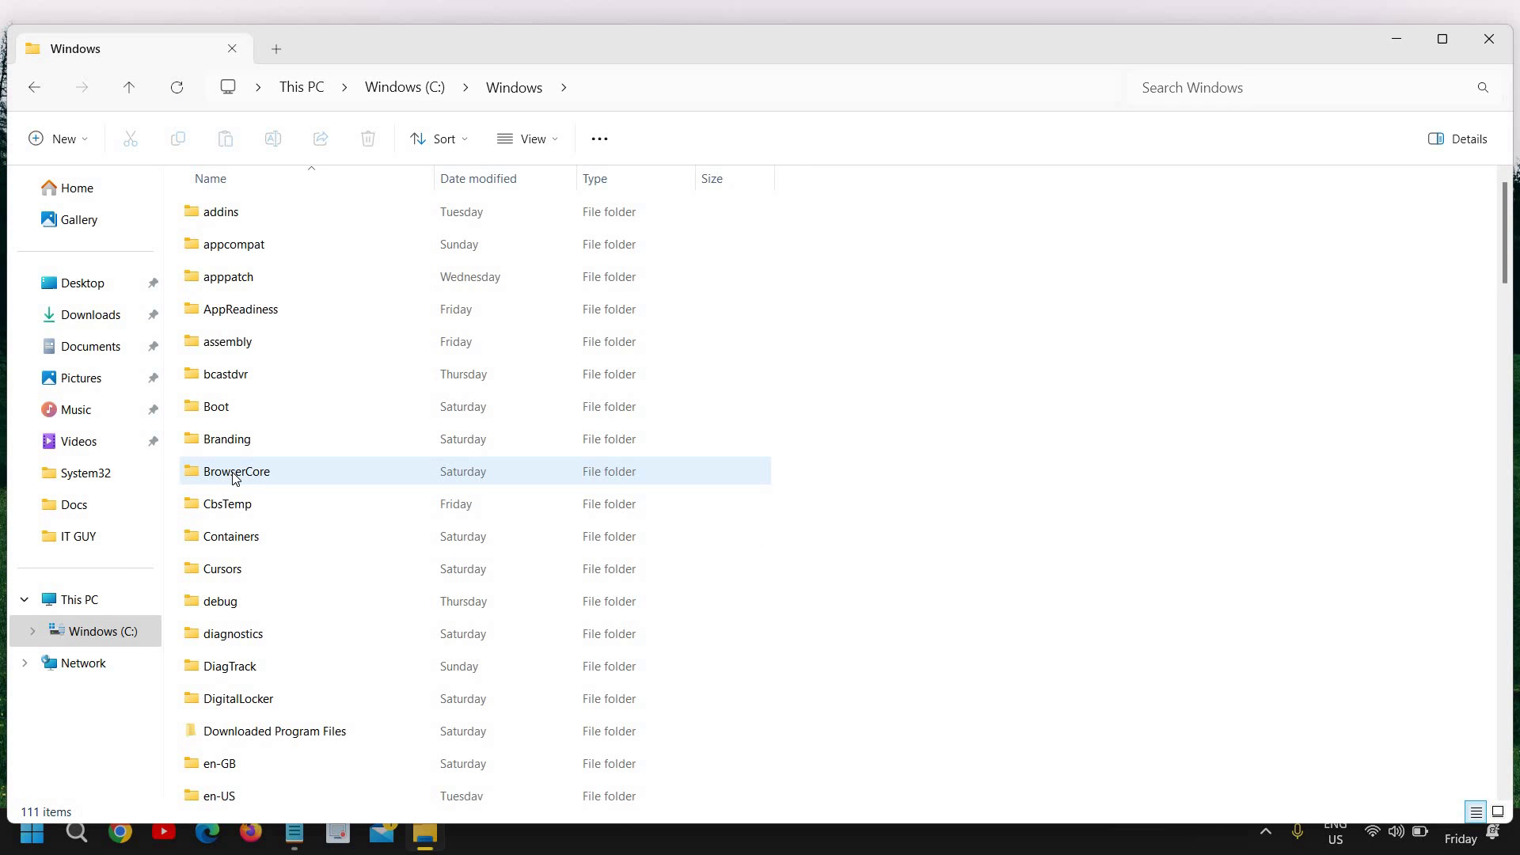
pyautogui.scroll(-15, 235, 478)
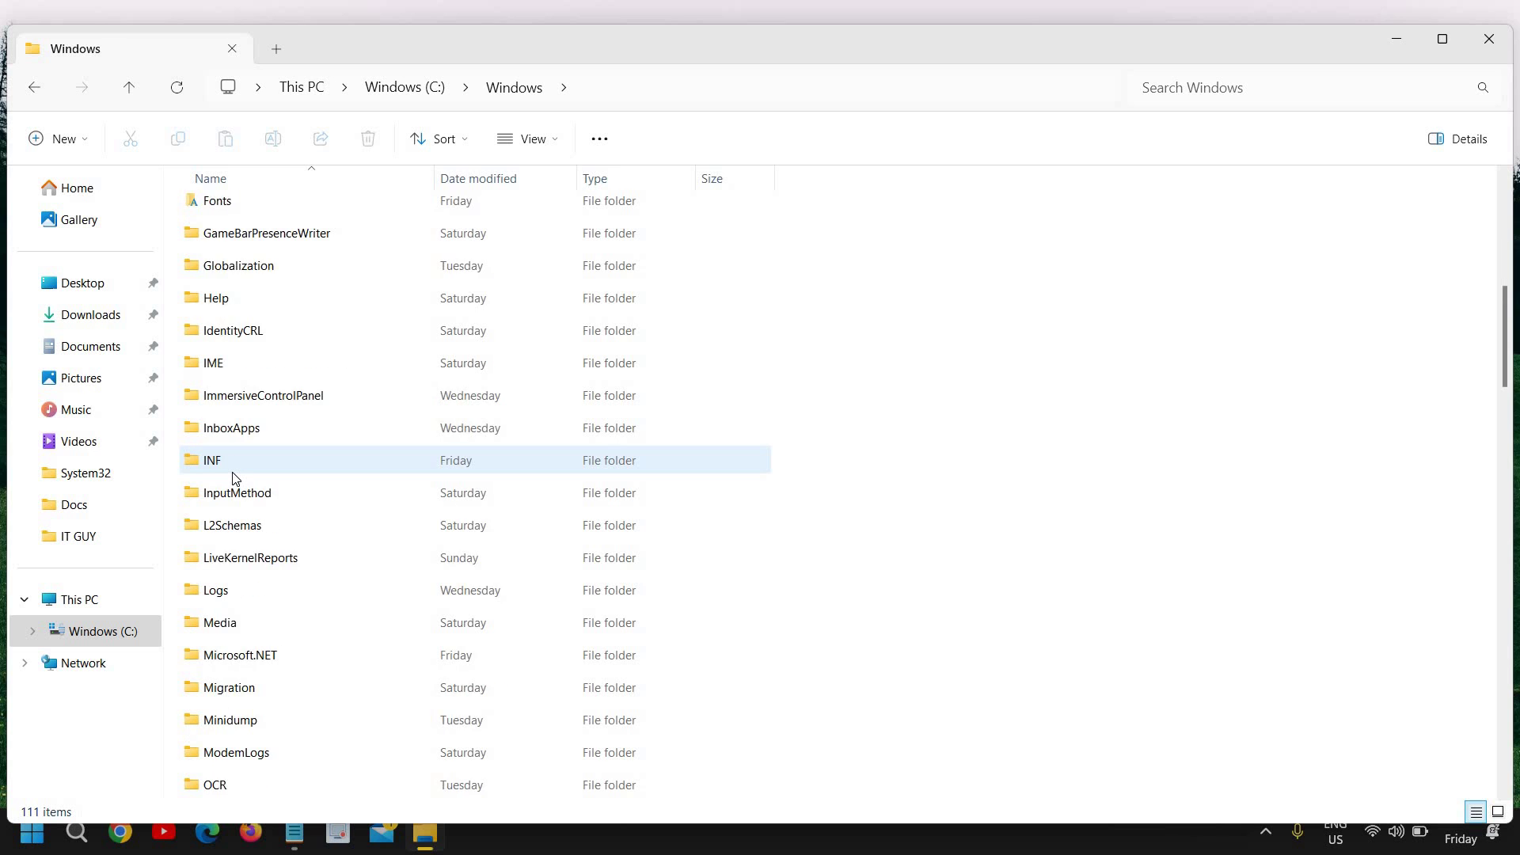
pyautogui.scroll(-3, 235, 478)
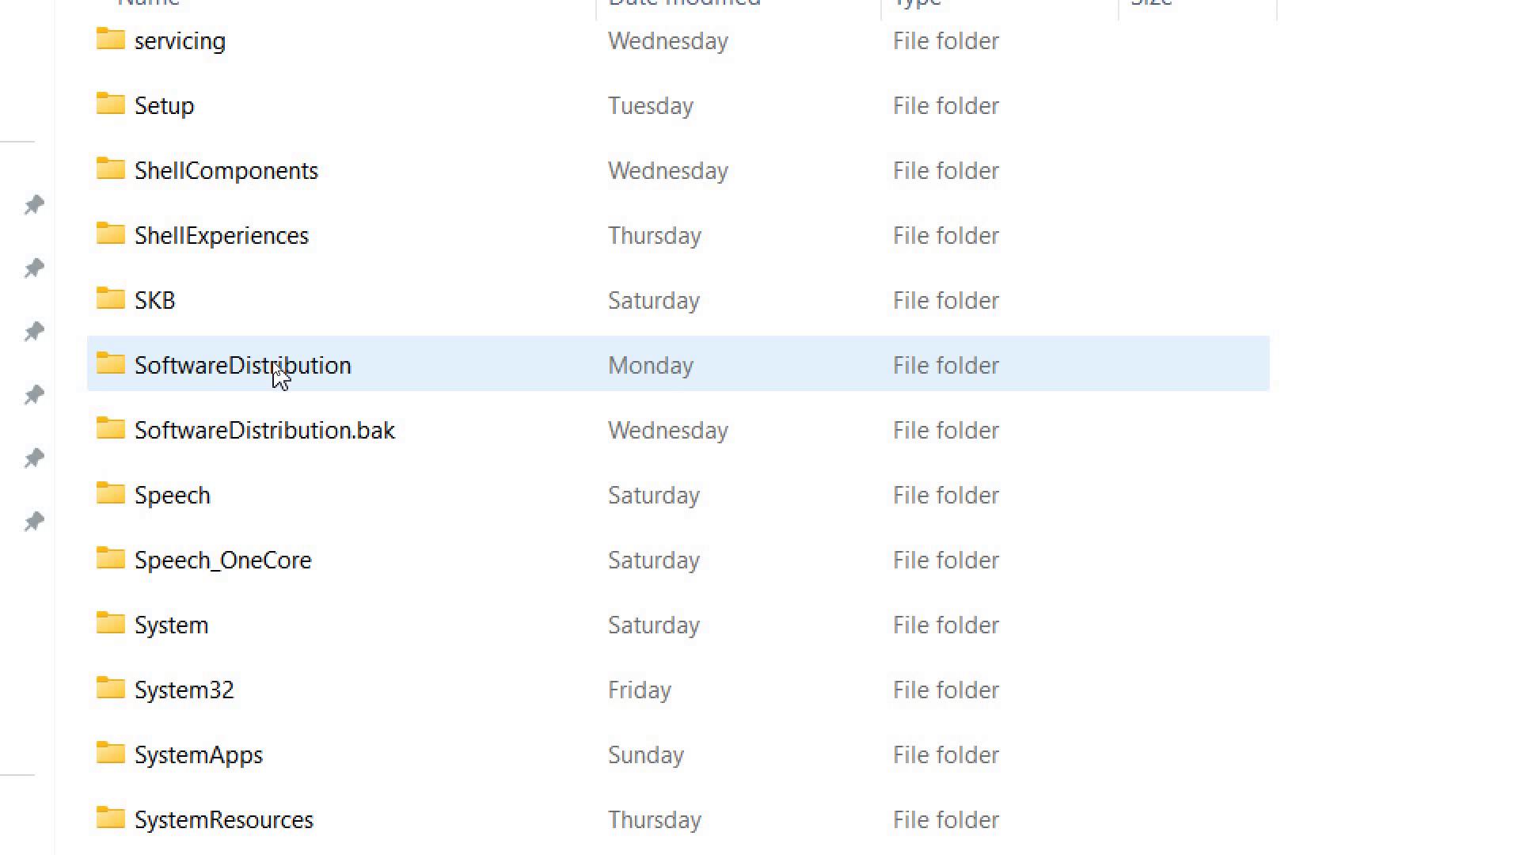
pyautogui.doubleClick(279, 371)
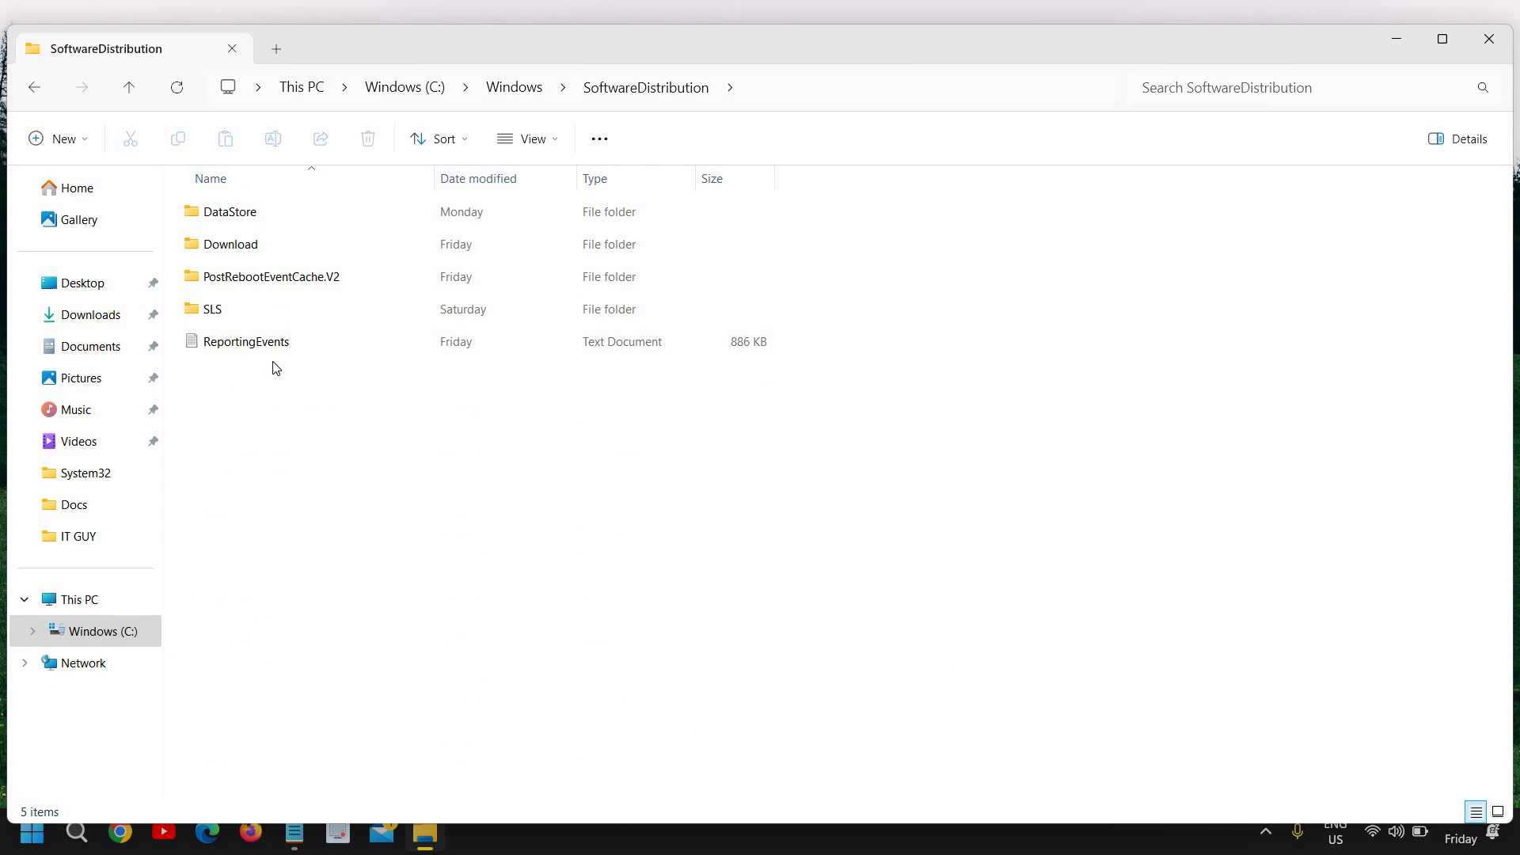
pyautogui.doubleClick(260, 247)
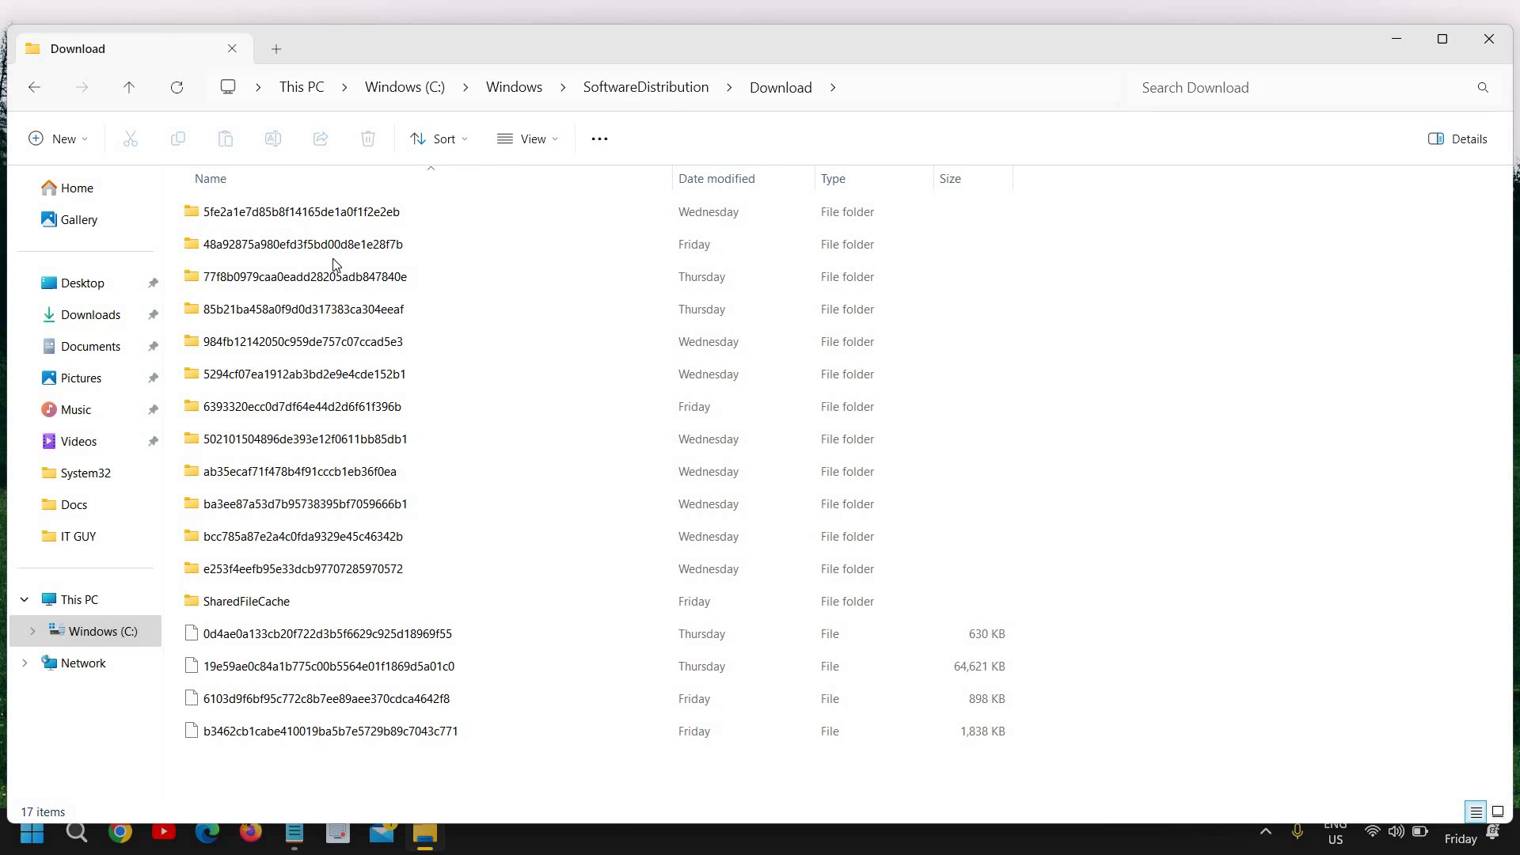
# Permanently delete everything in Download, skipping the 15 admin-protected items, then close Explorer
pyautogui.hotkey('ctrl', 'a')
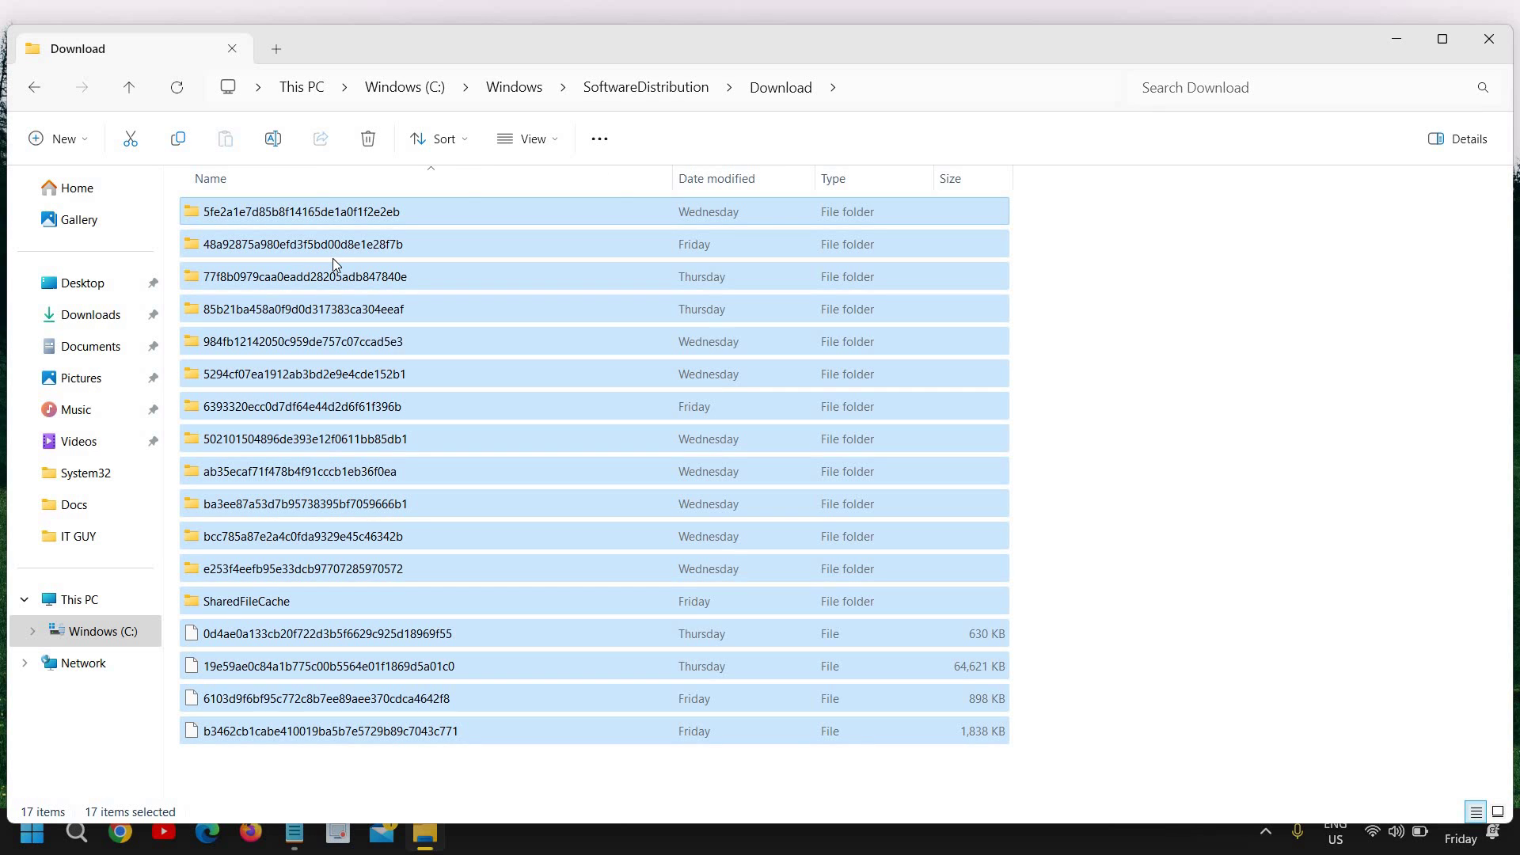
pyautogui.hotkey('shift', 'Delete')
pyautogui.press('Return')
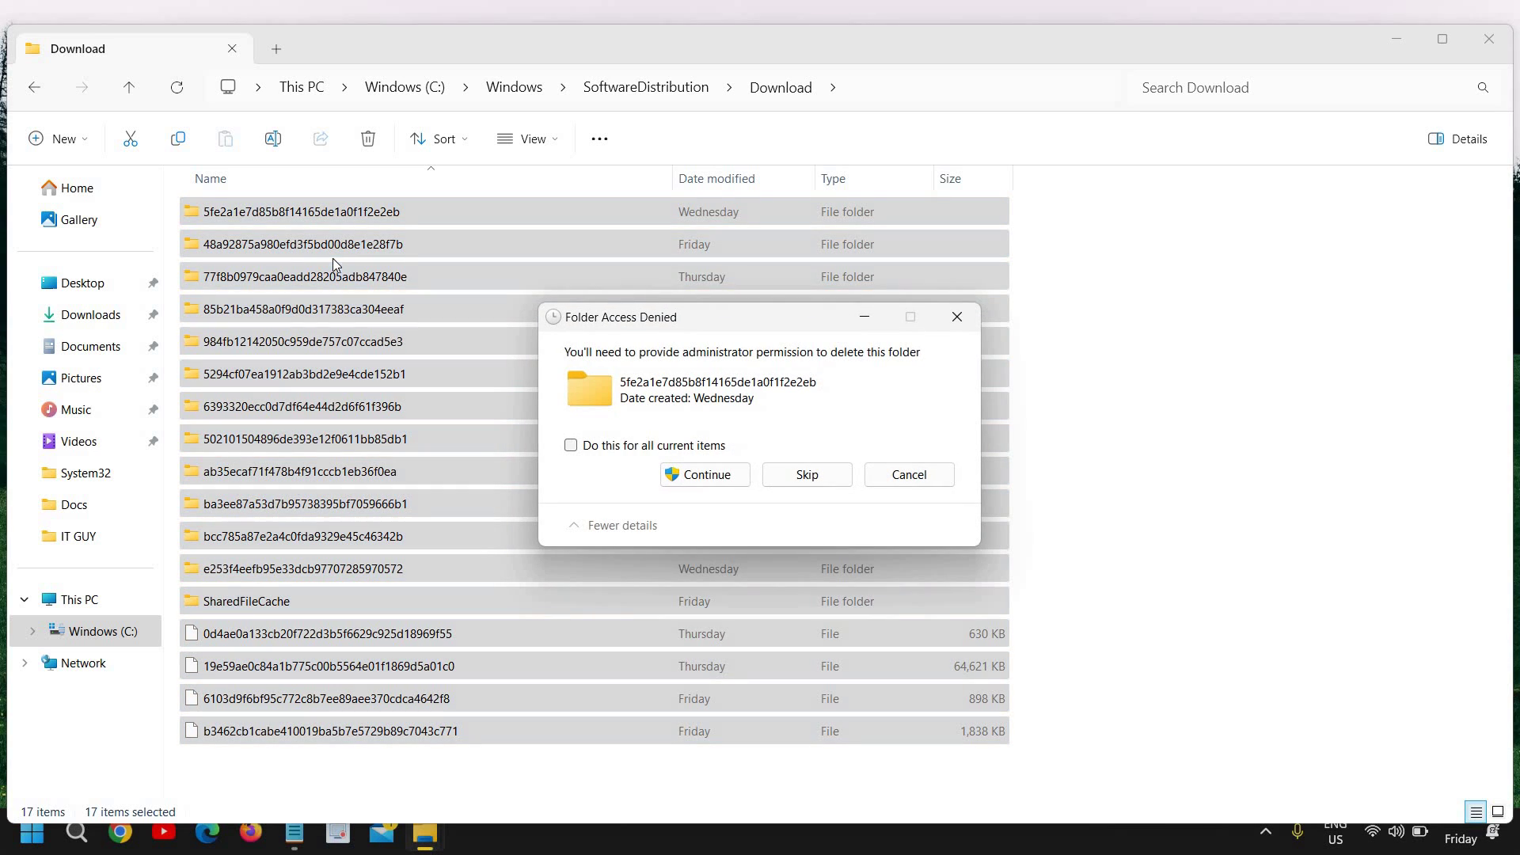
pyautogui.click(710, 476)
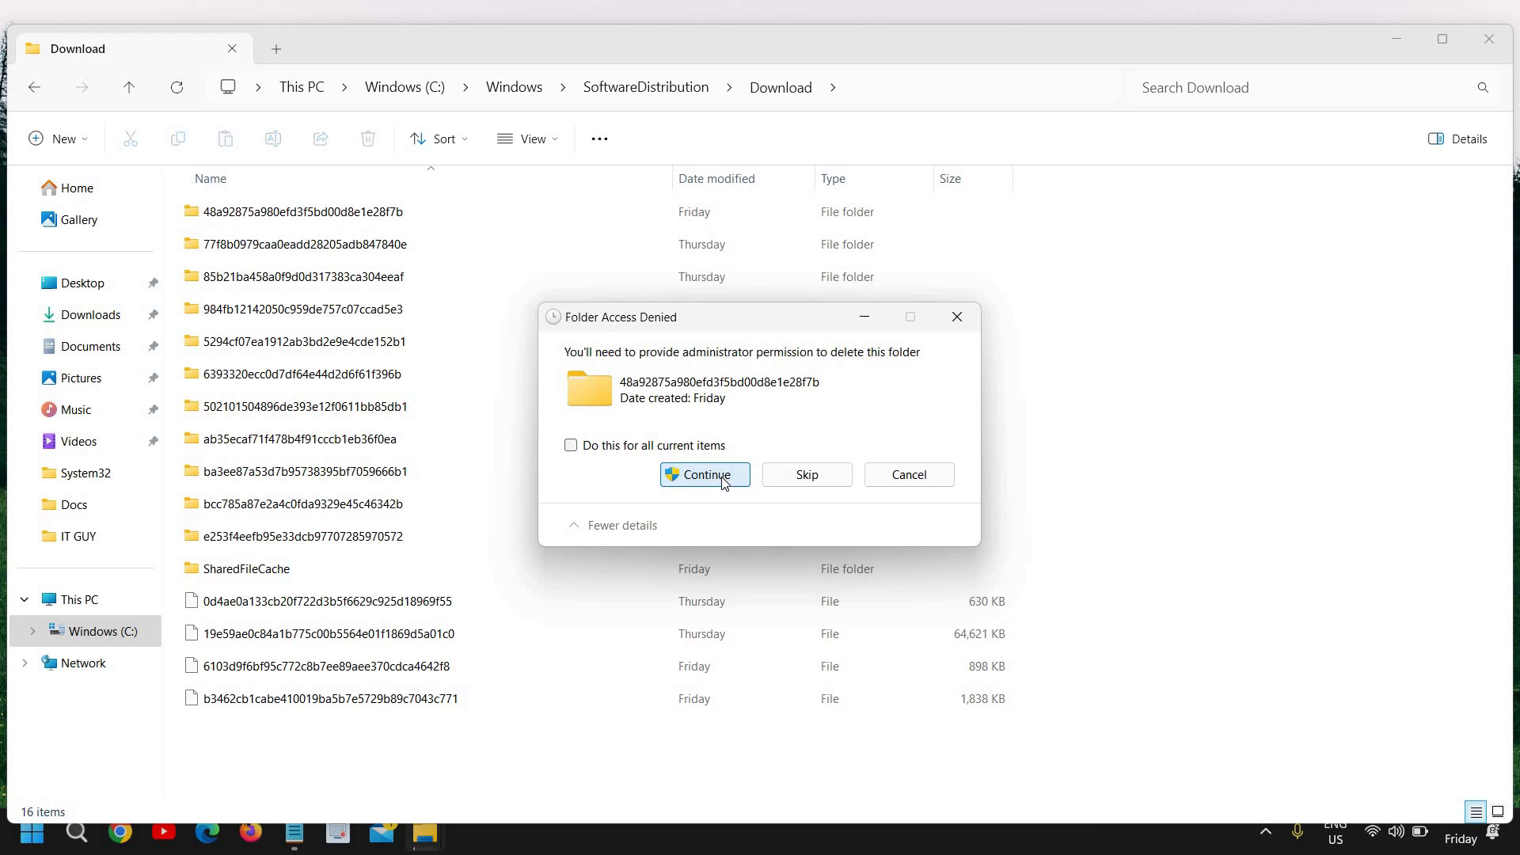
pyautogui.click(723, 476)
pyautogui.click(602, 446)
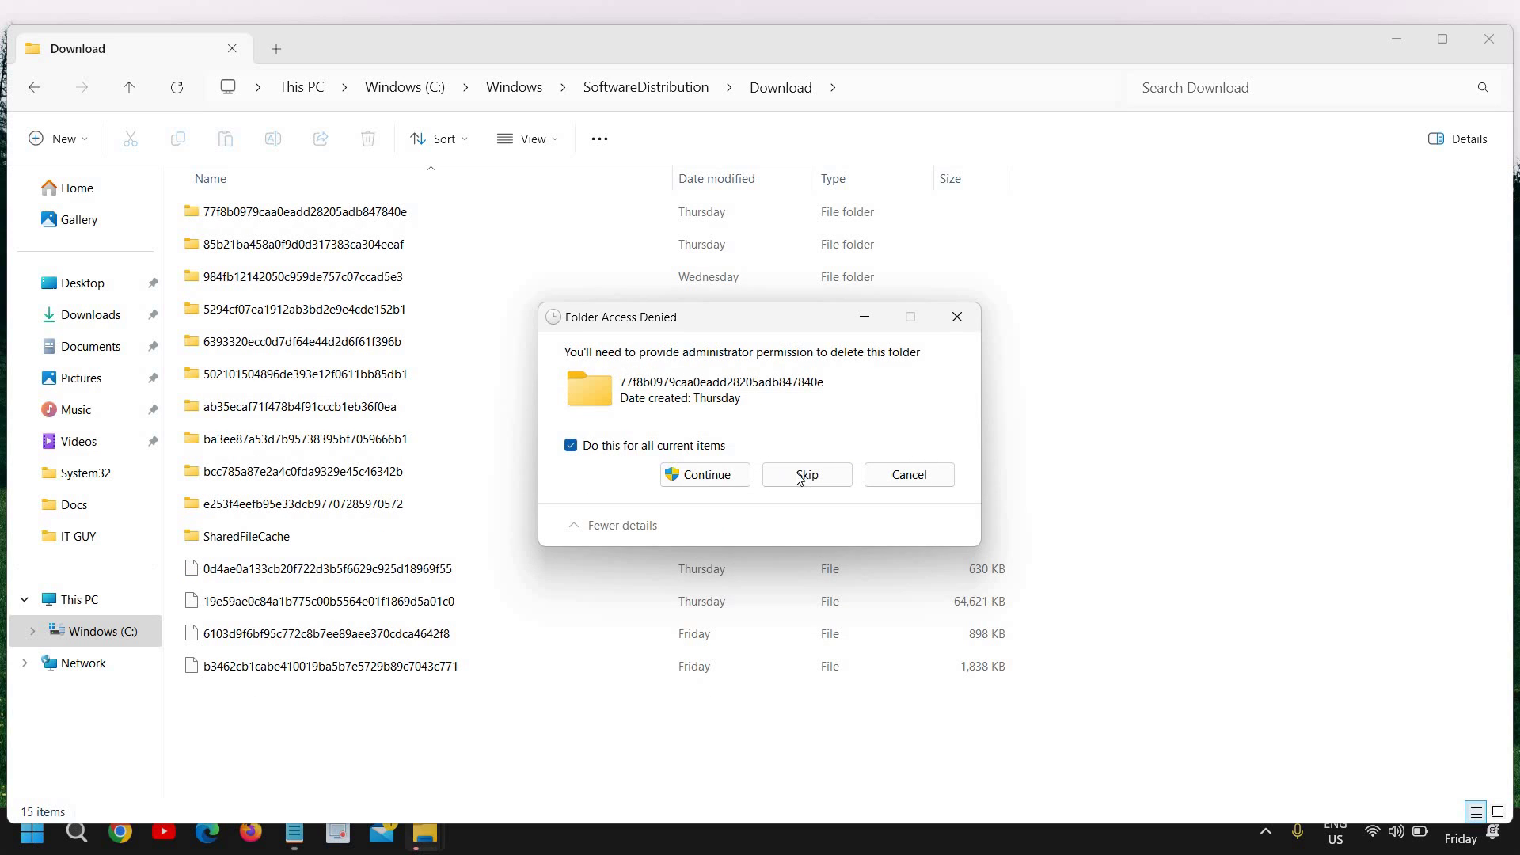
pyautogui.click(801, 475)
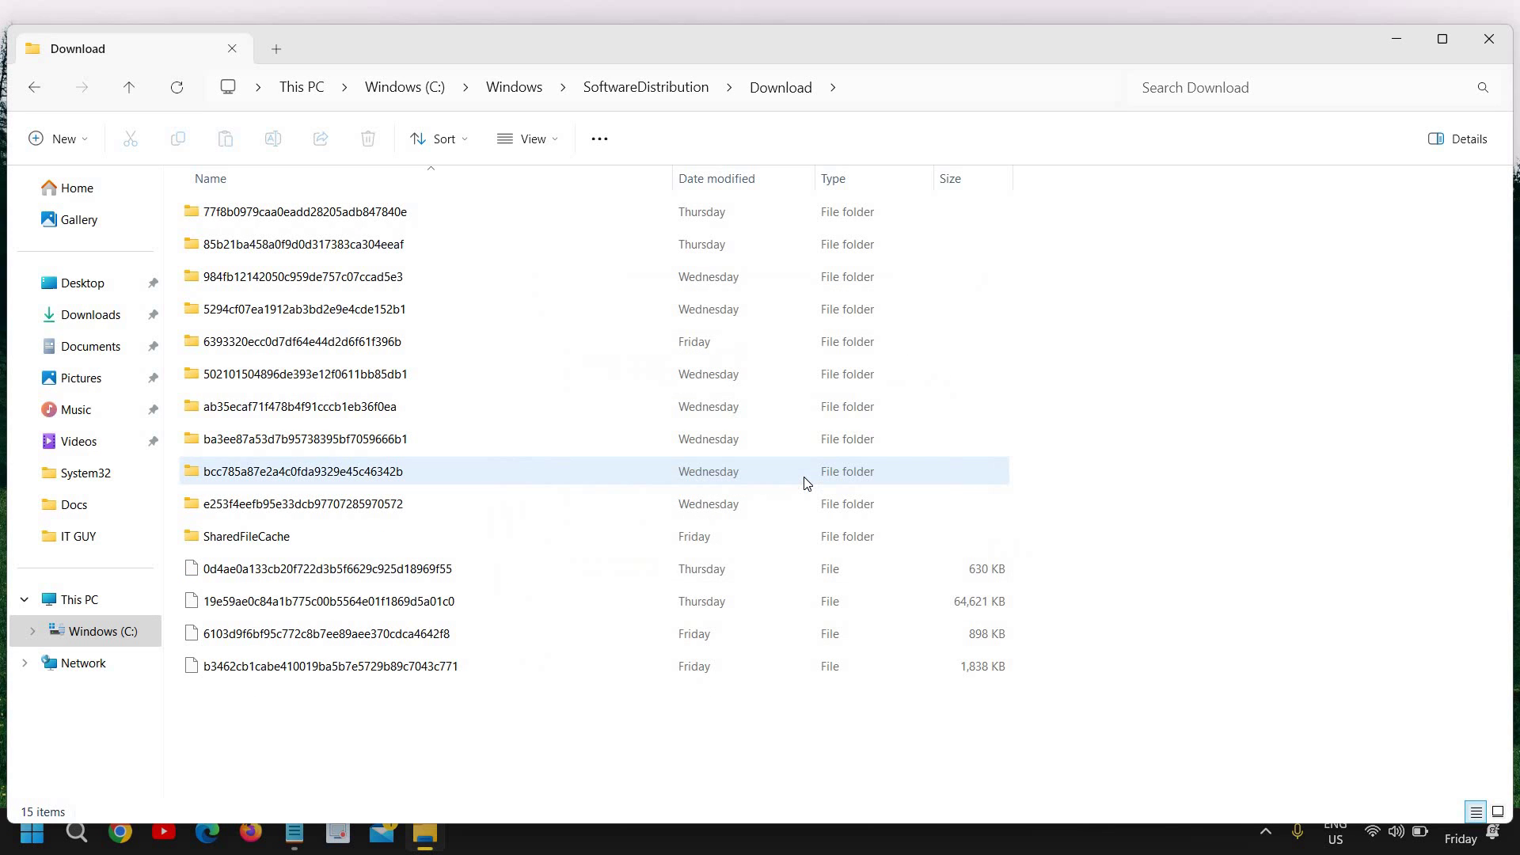
pyautogui.click(1487, 42)
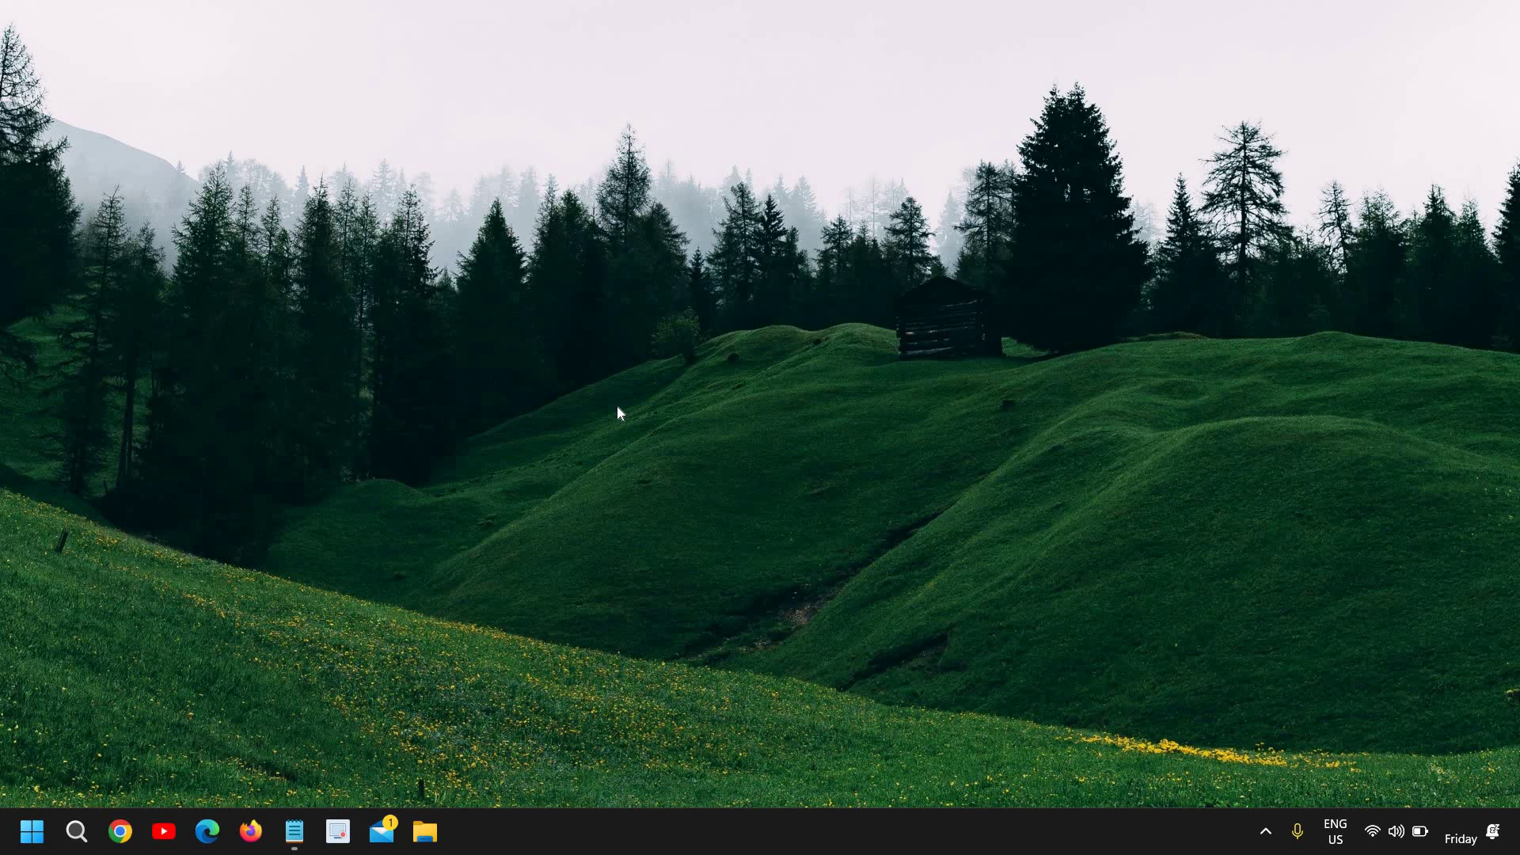
# Open Device Manager from the Start button's right-click menu and maximize it
pyautogui.rightClick(31, 830)
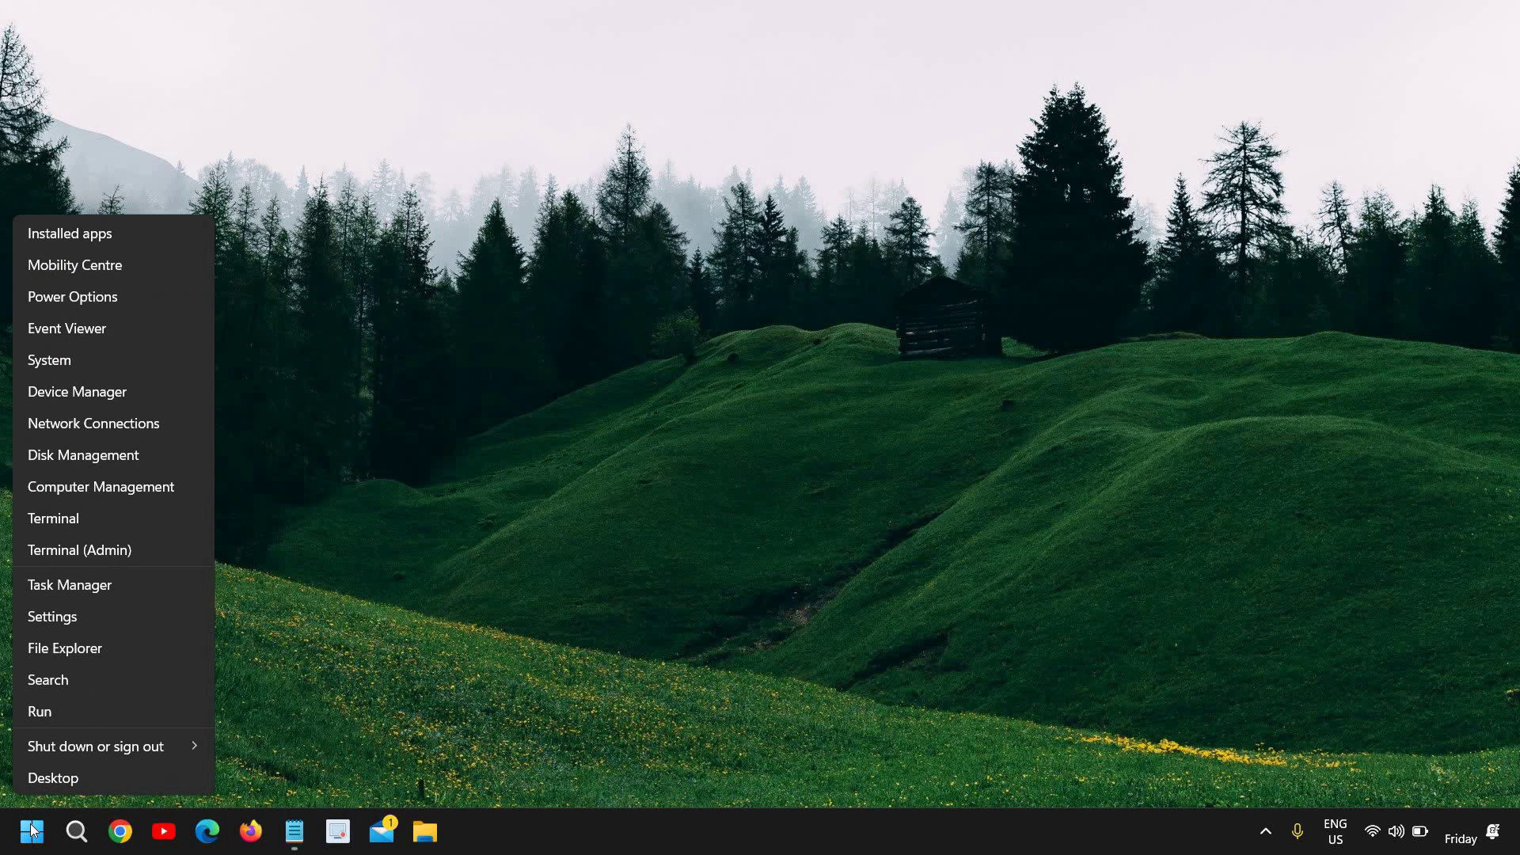
pyautogui.click(84, 392)
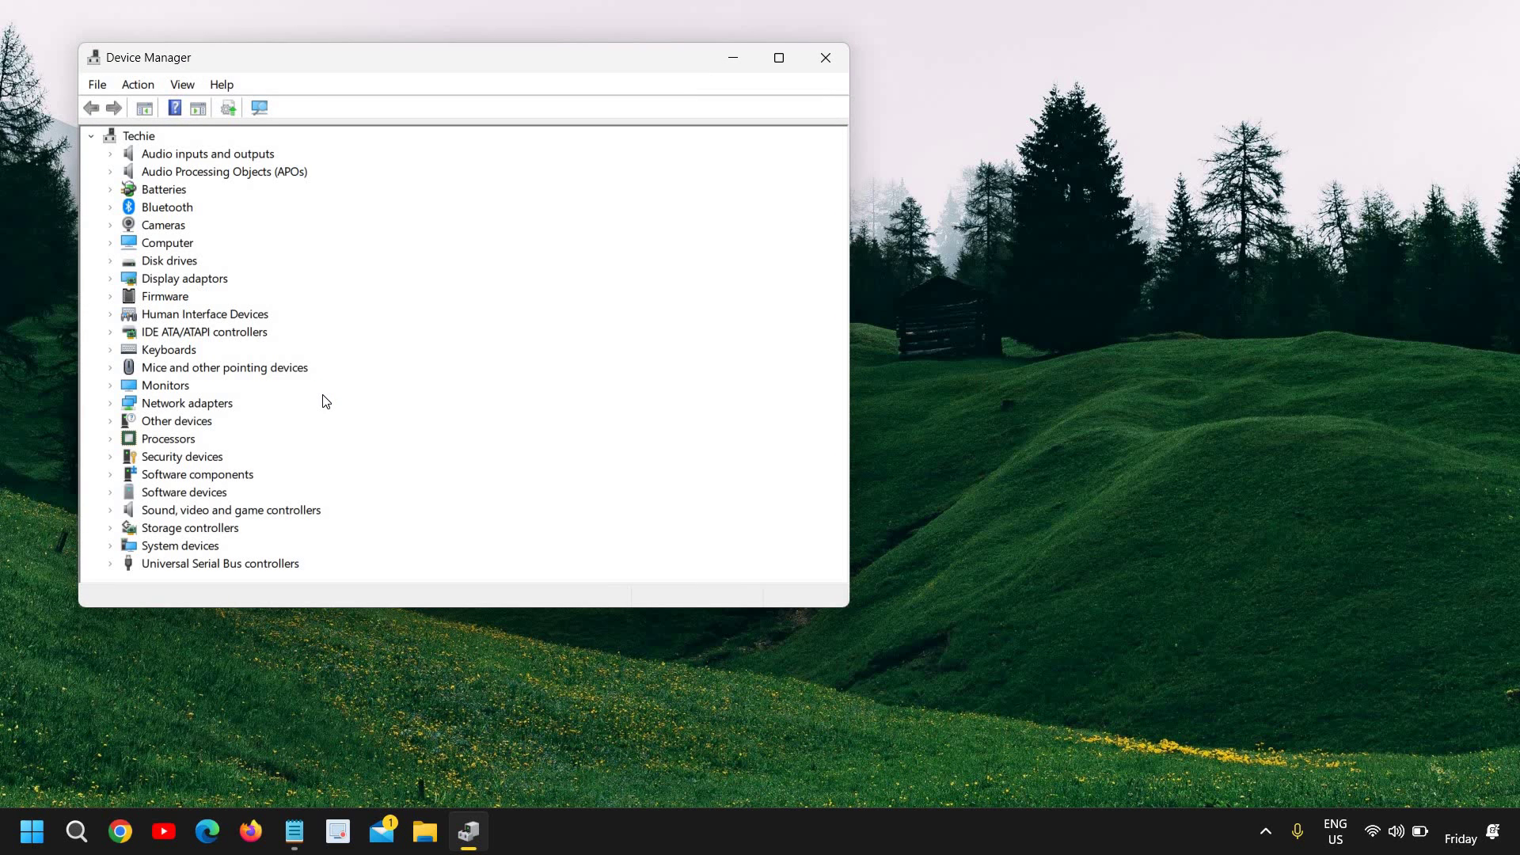
pyautogui.click(779, 59)
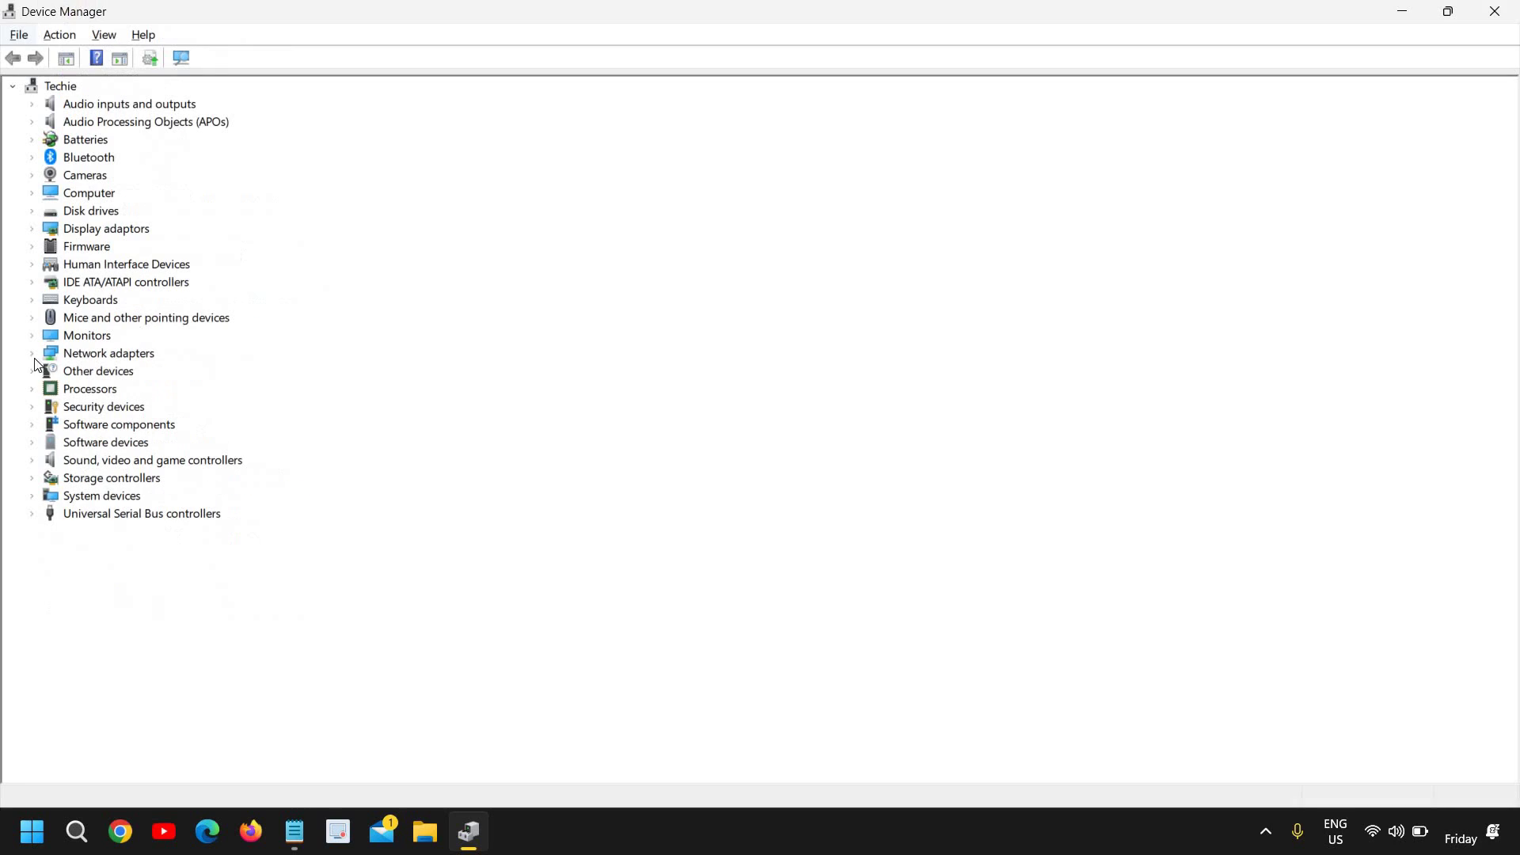
# Expand Network adapters and select the Intel(R) Wireless-AC 9560 160MHz adapter
pyautogui.click(32, 354)
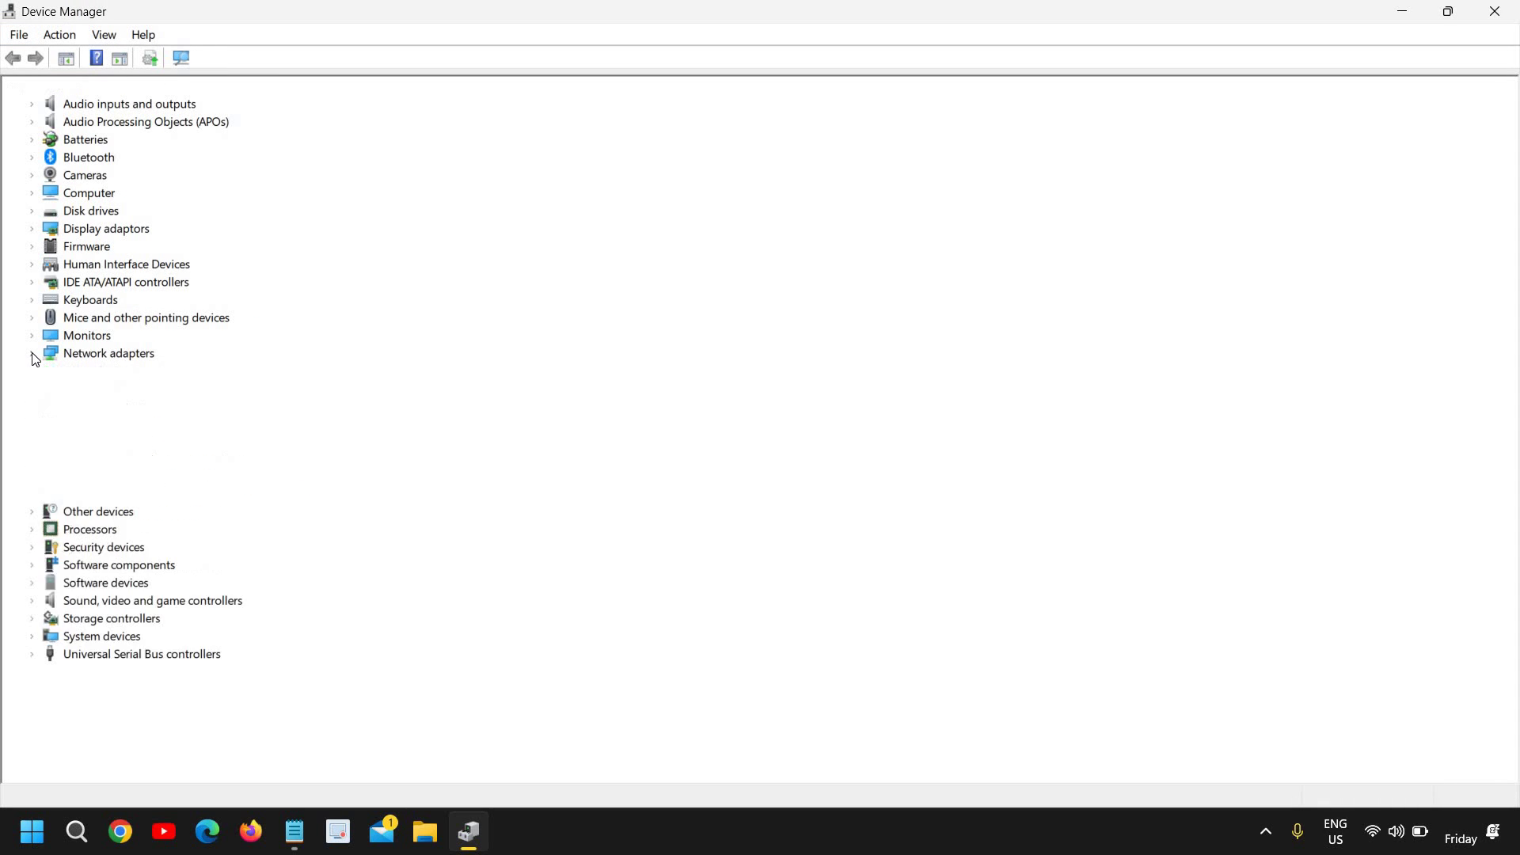
pyautogui.click(116, 391)
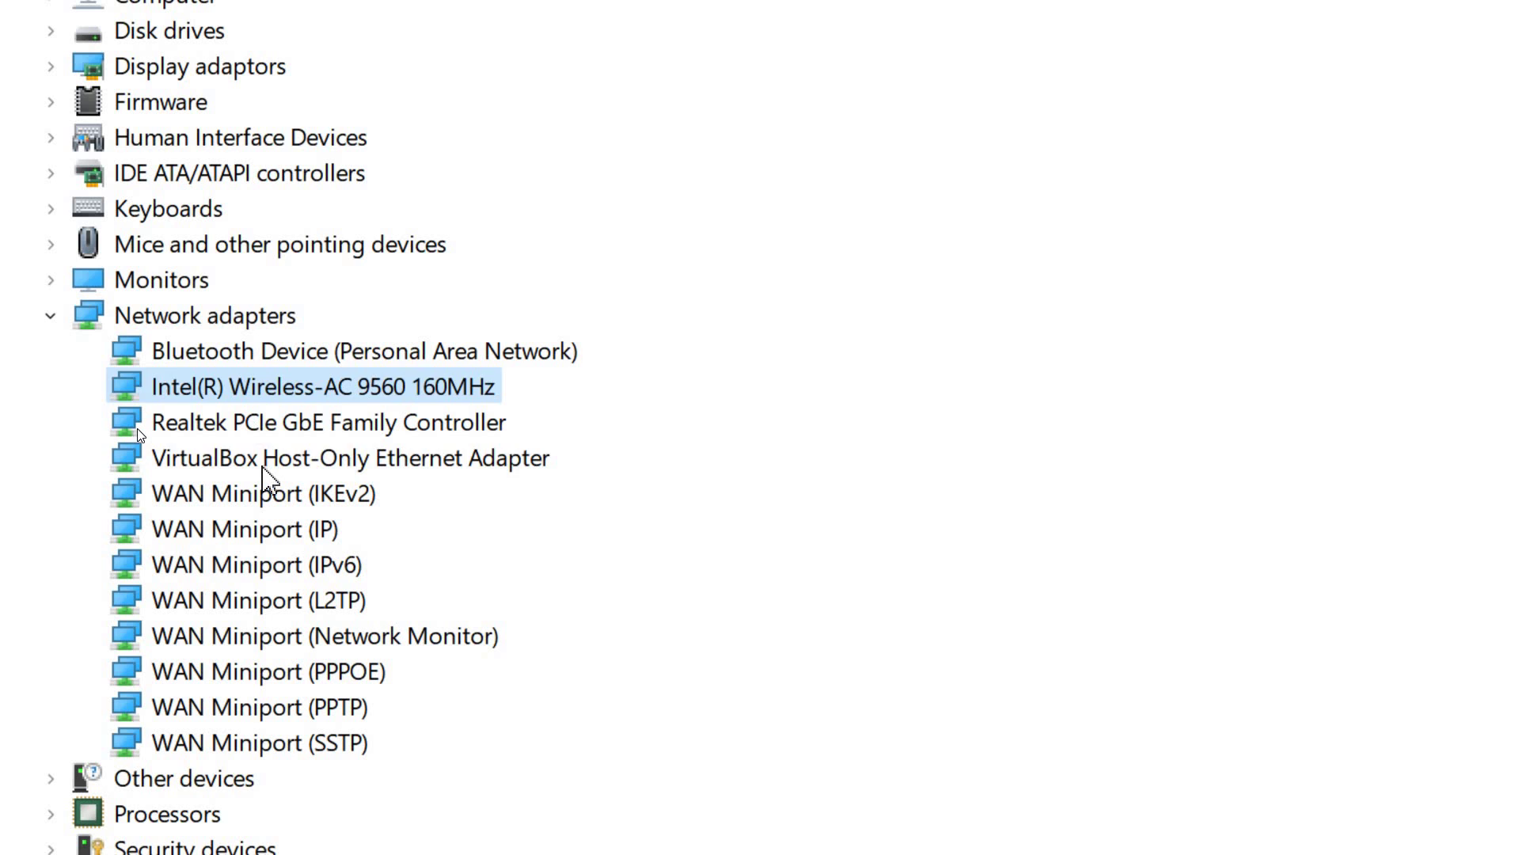
pyautogui.click(262, 466)
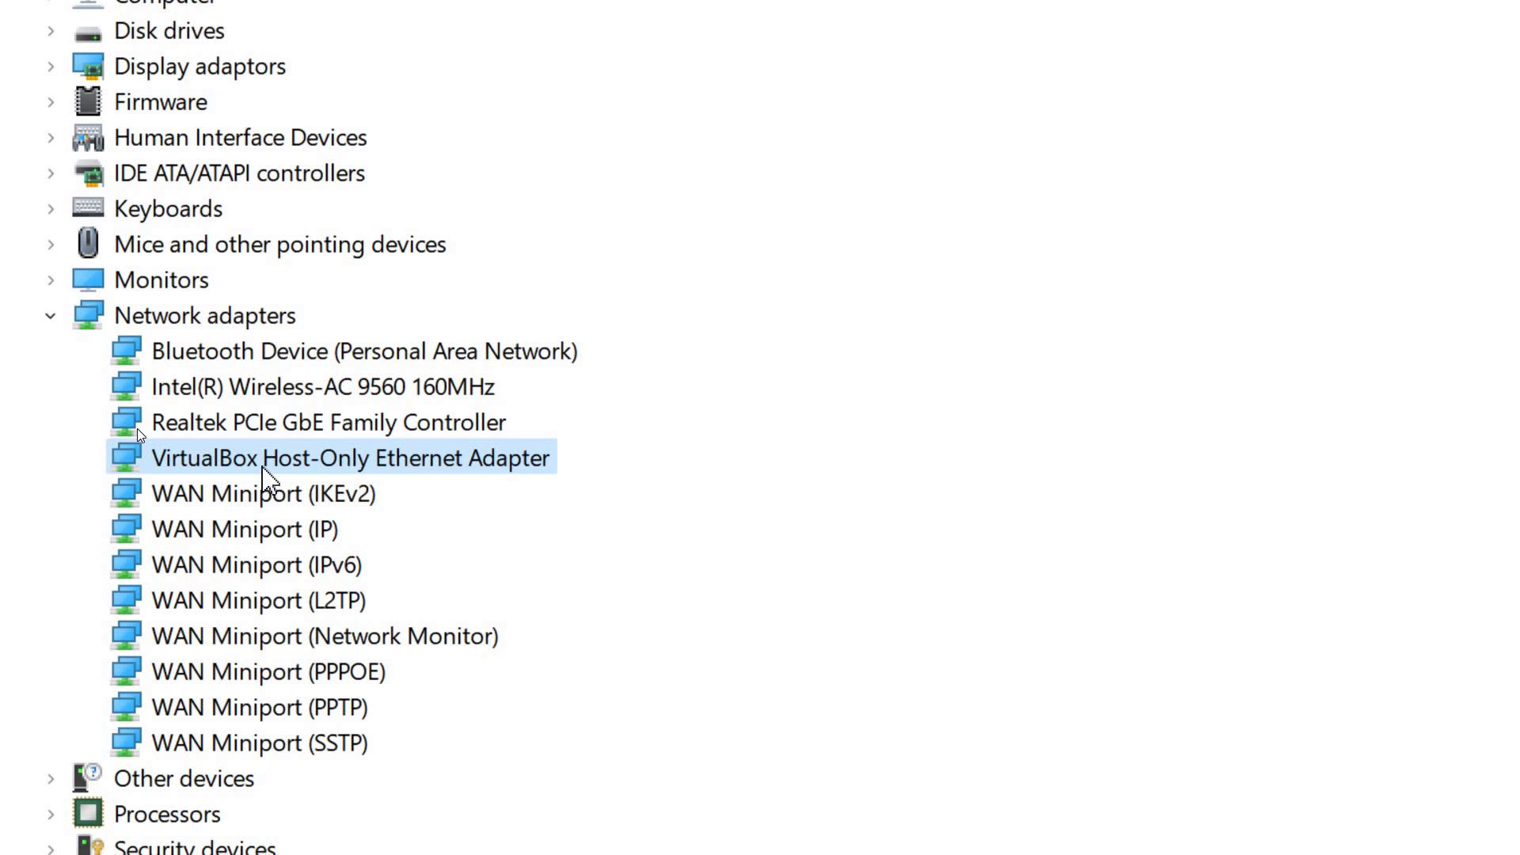
pyautogui.click(281, 398)
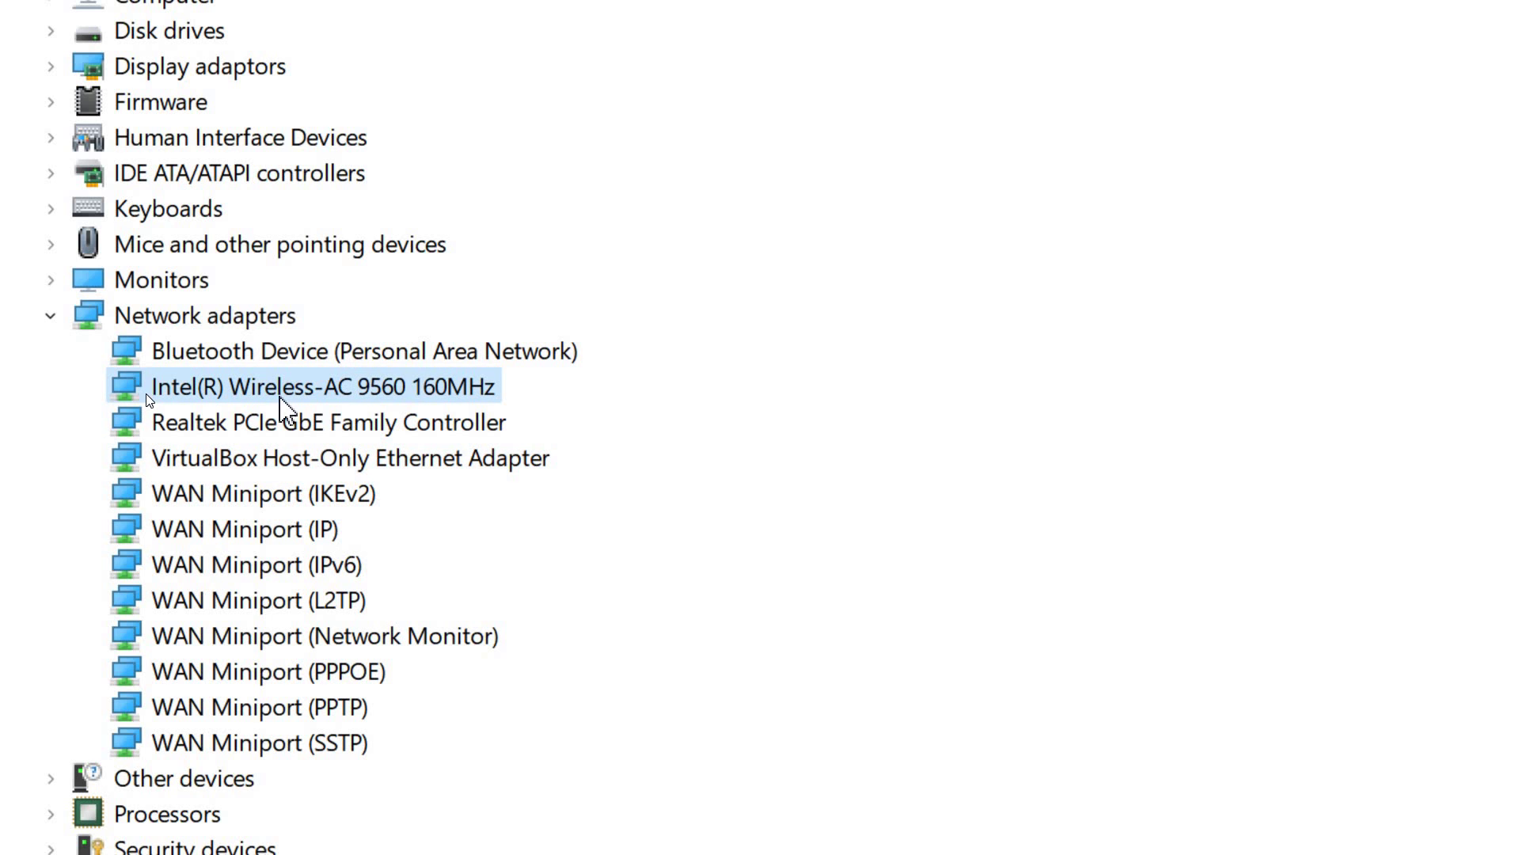
# Search automatically for a newer Intel Wireless-AC 9560 driver; the best one is already installed
pyautogui.rightClick(333, 388)
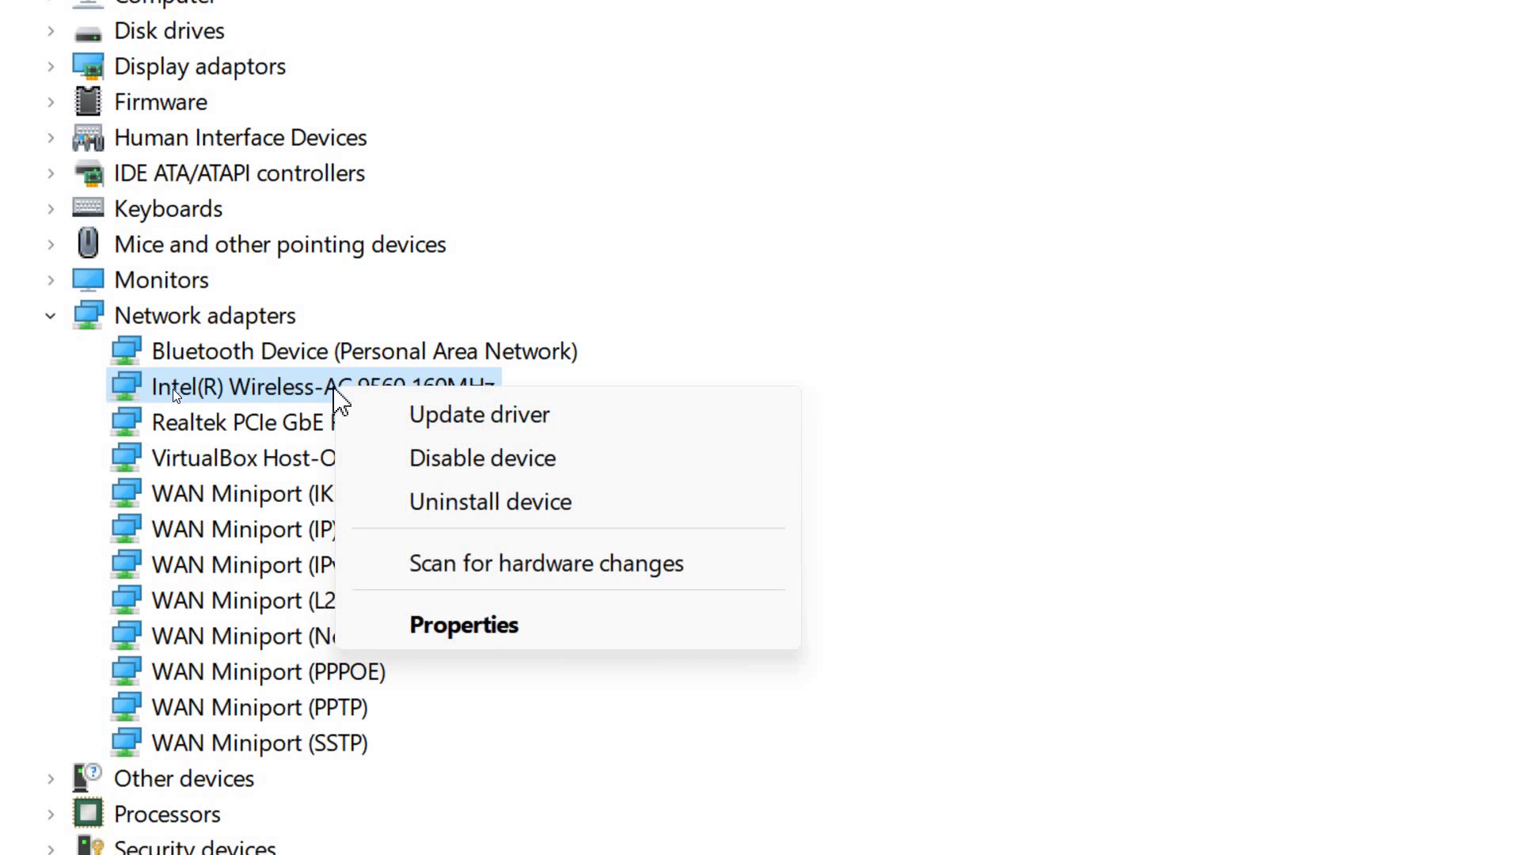
pyautogui.click(434, 415)
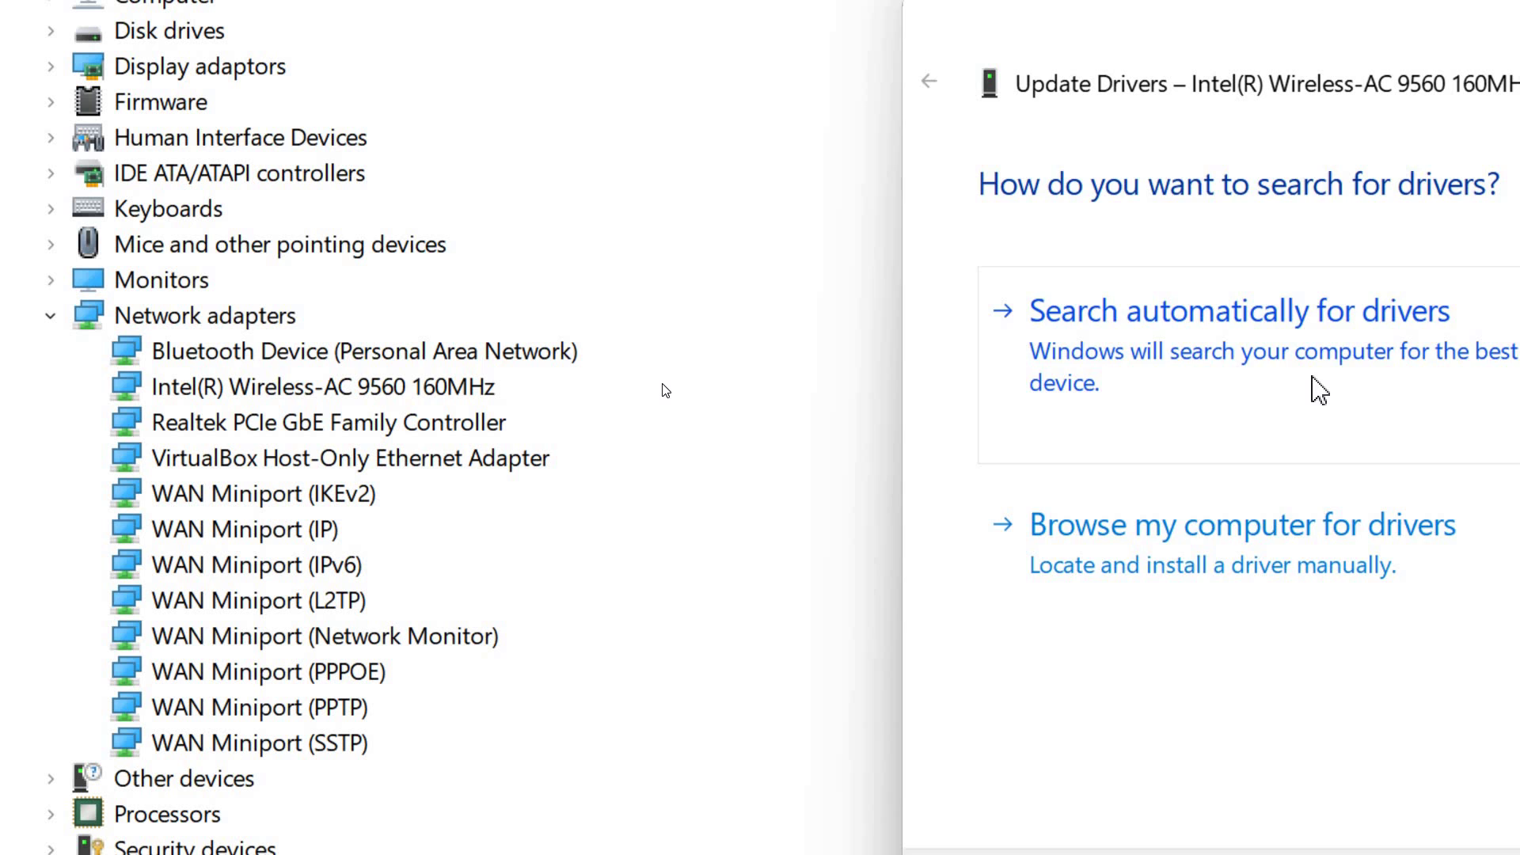
pyautogui.click(1317, 388)
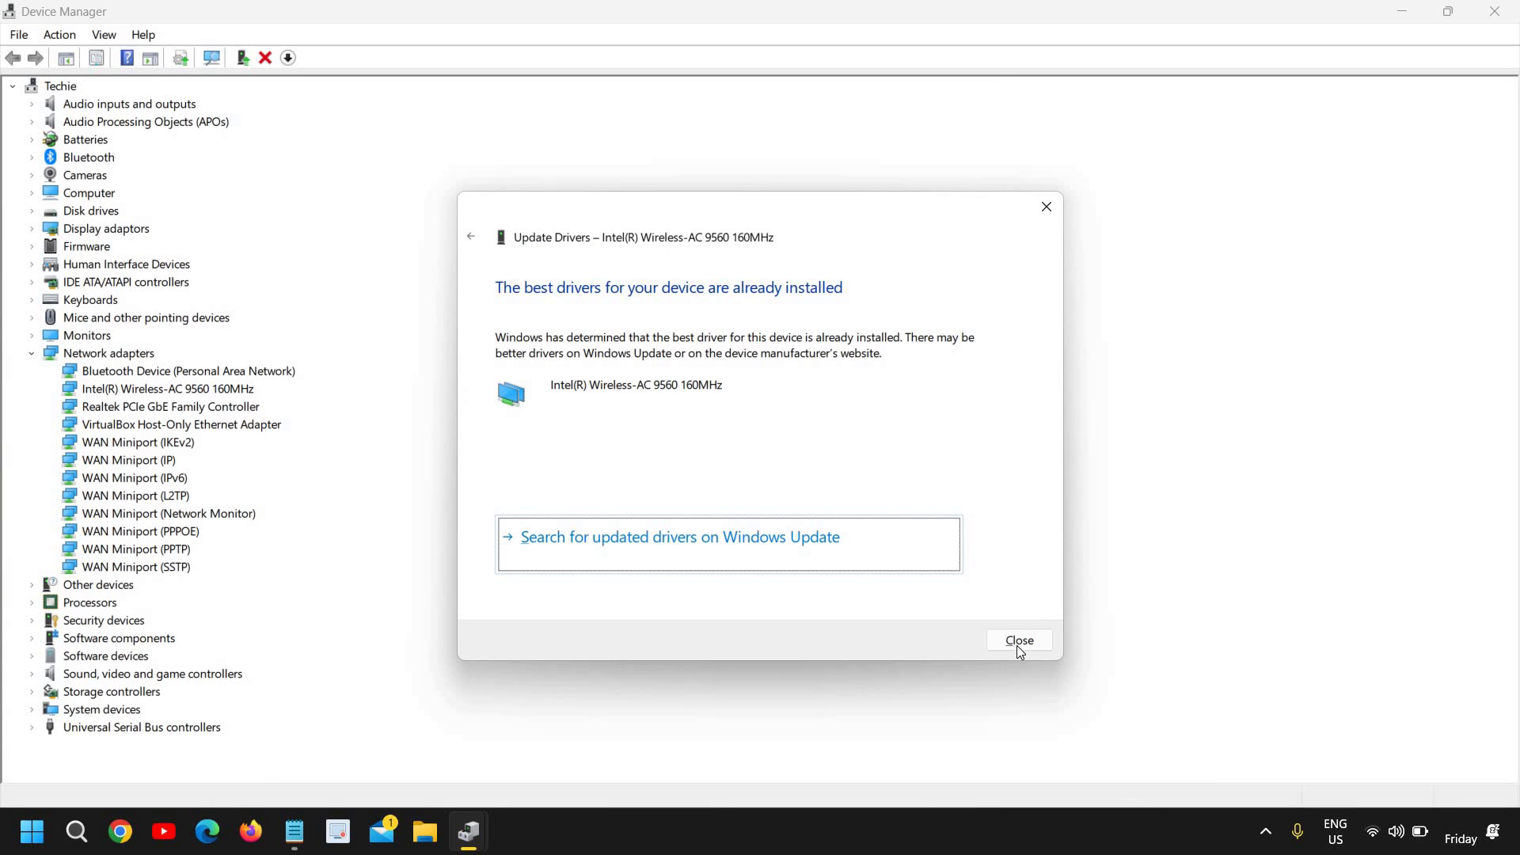
pyautogui.click(1020, 643)
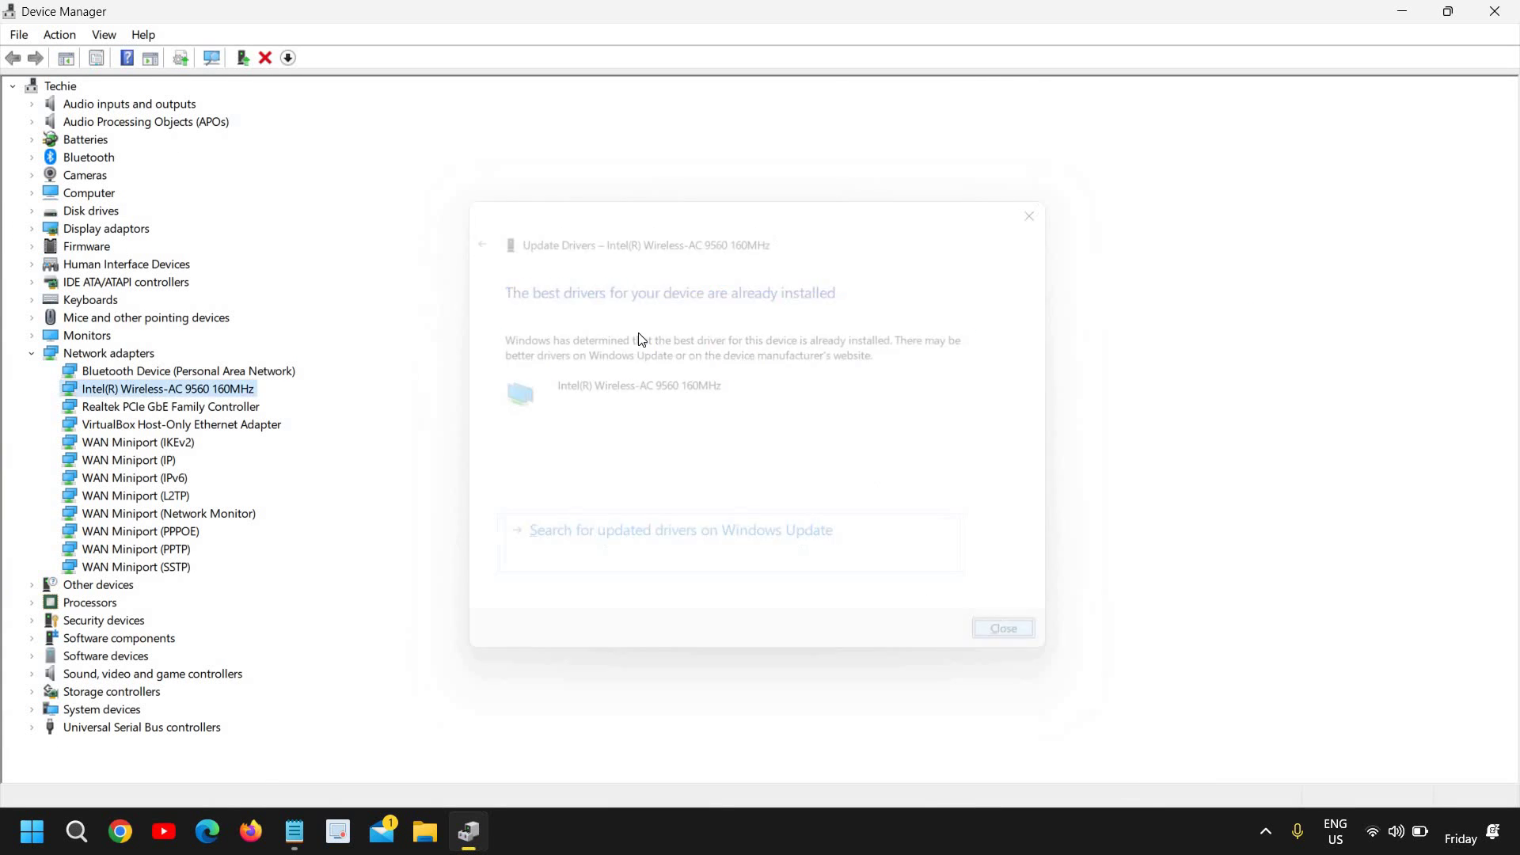
# Rescan for hardware changes from Device Manager's Action menu
pyautogui.click(19, 35)
pyautogui.moveTo(68, 40)
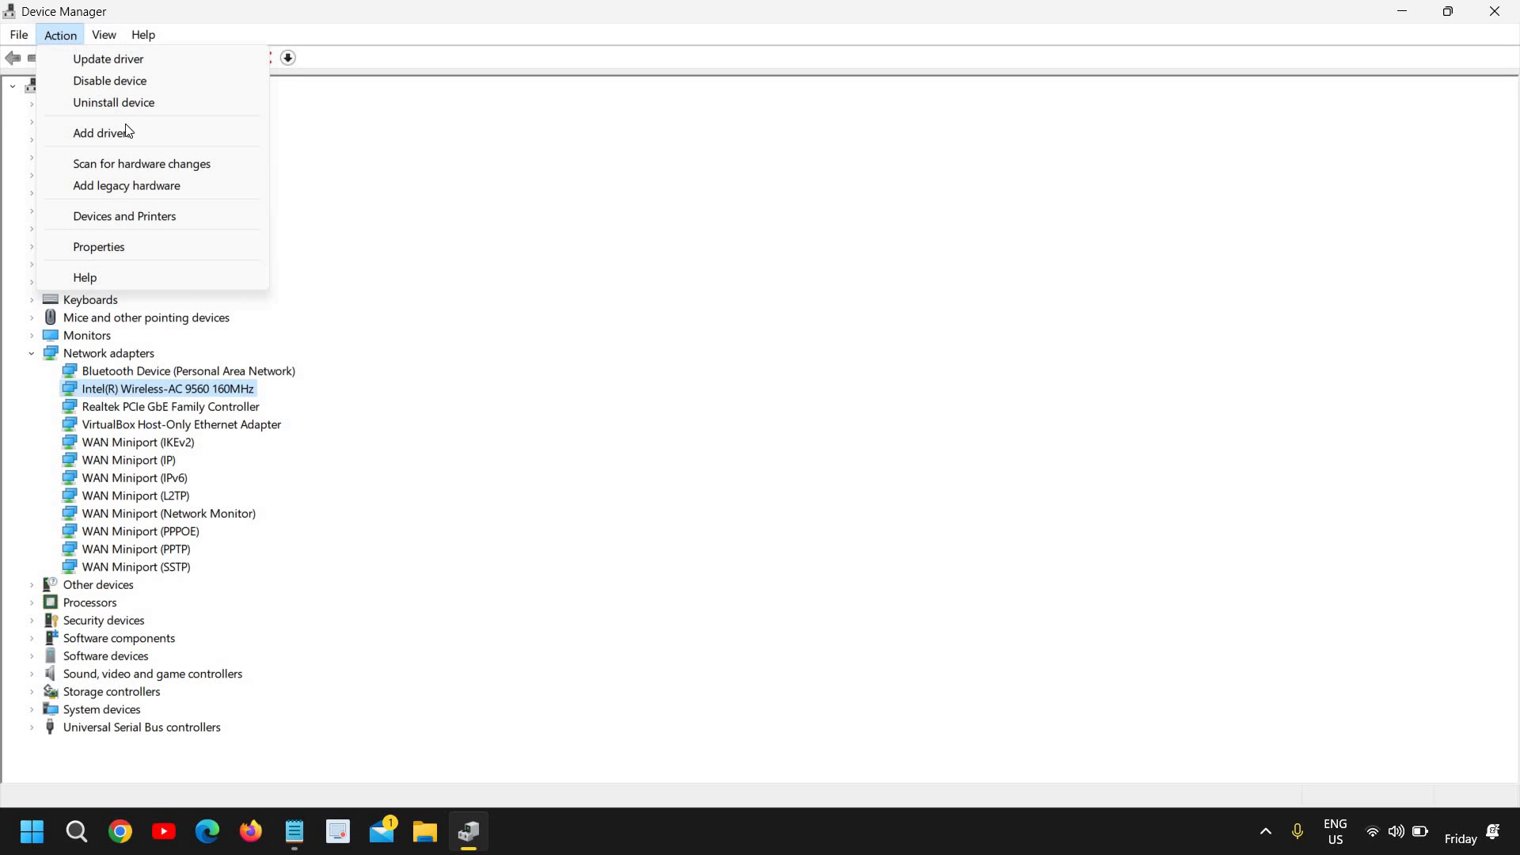
pyautogui.click(137, 171)
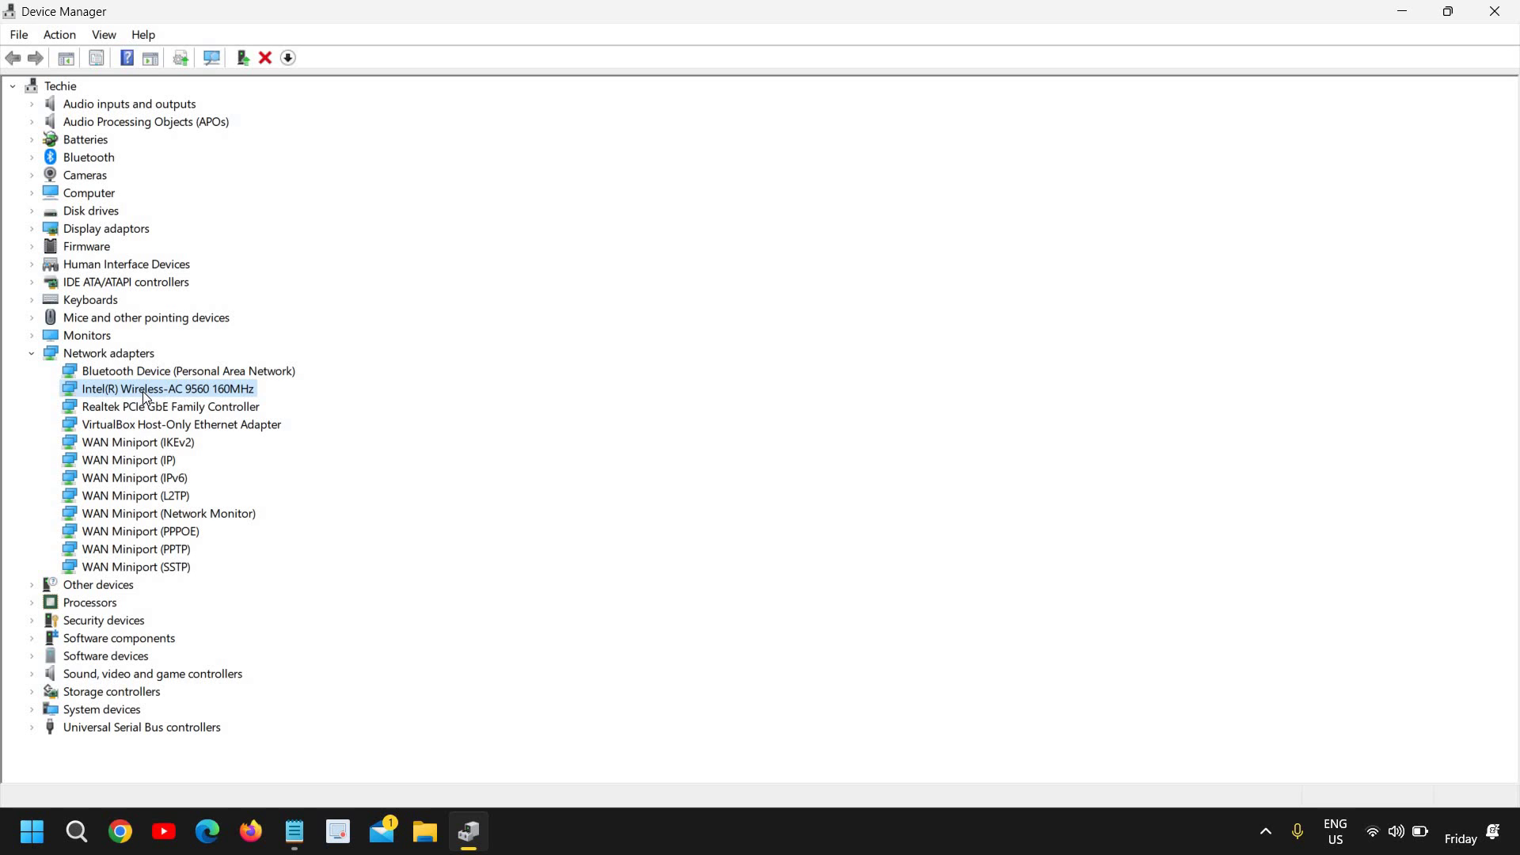
# Update the Intel wireless driver manually, choosing the second compatible Intel driver from the list
pyautogui.rightClick(144, 391)
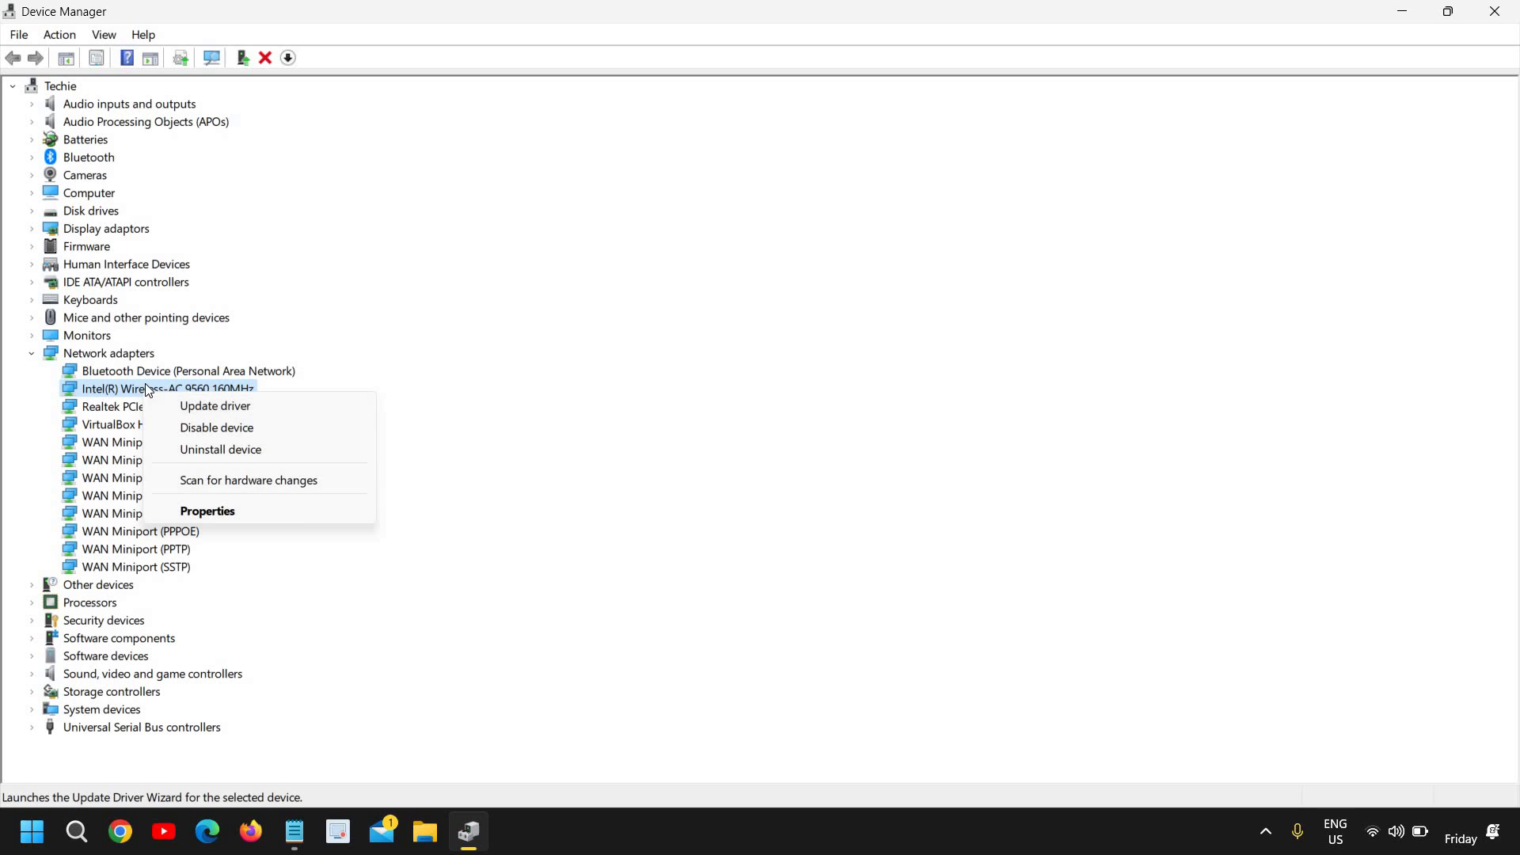
pyautogui.rightClick(117, 388)
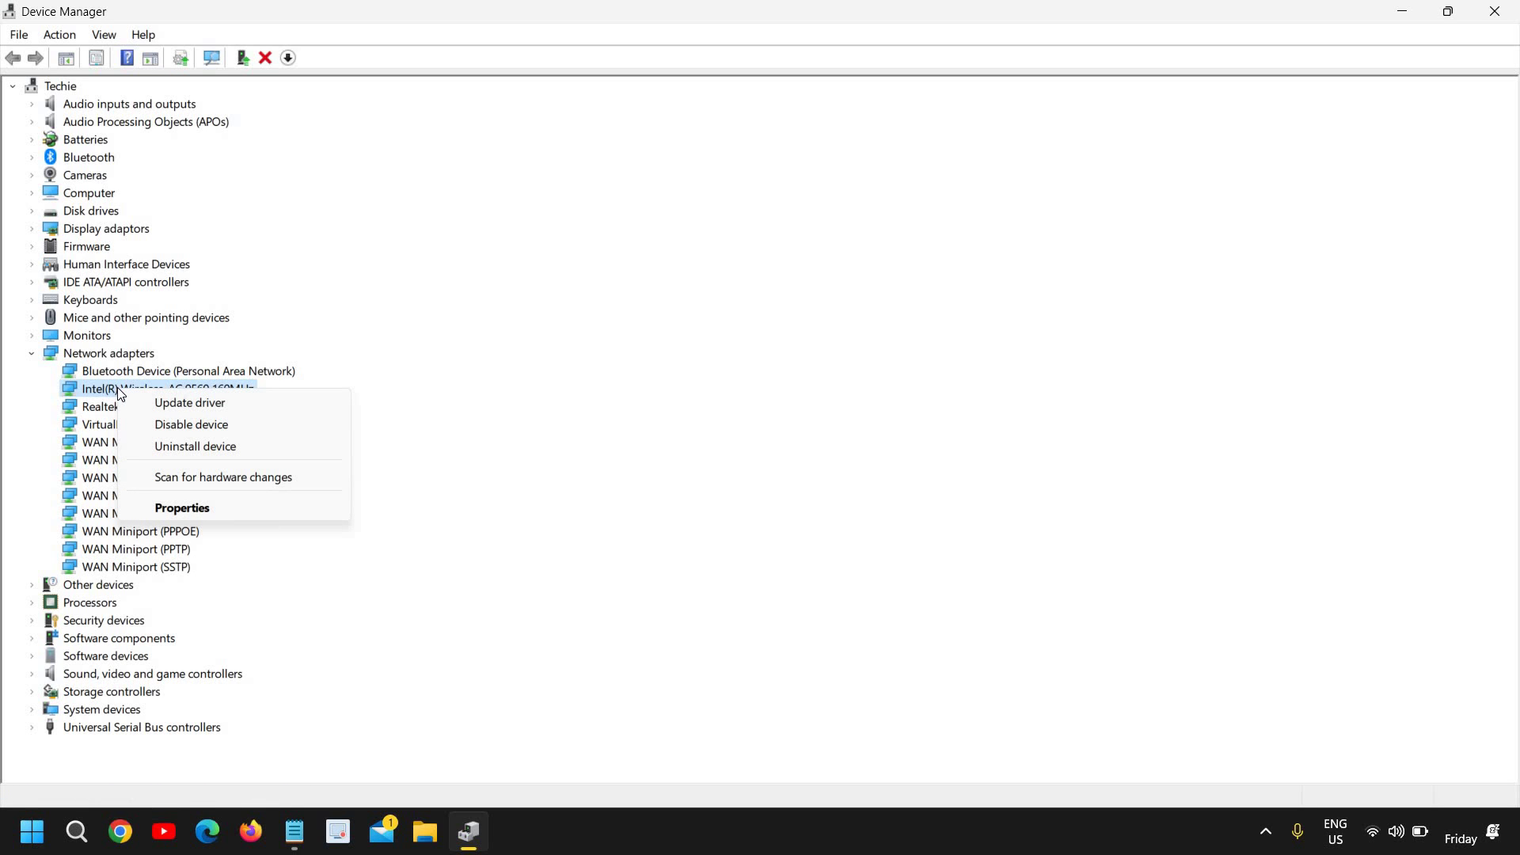
pyautogui.click(170, 402)
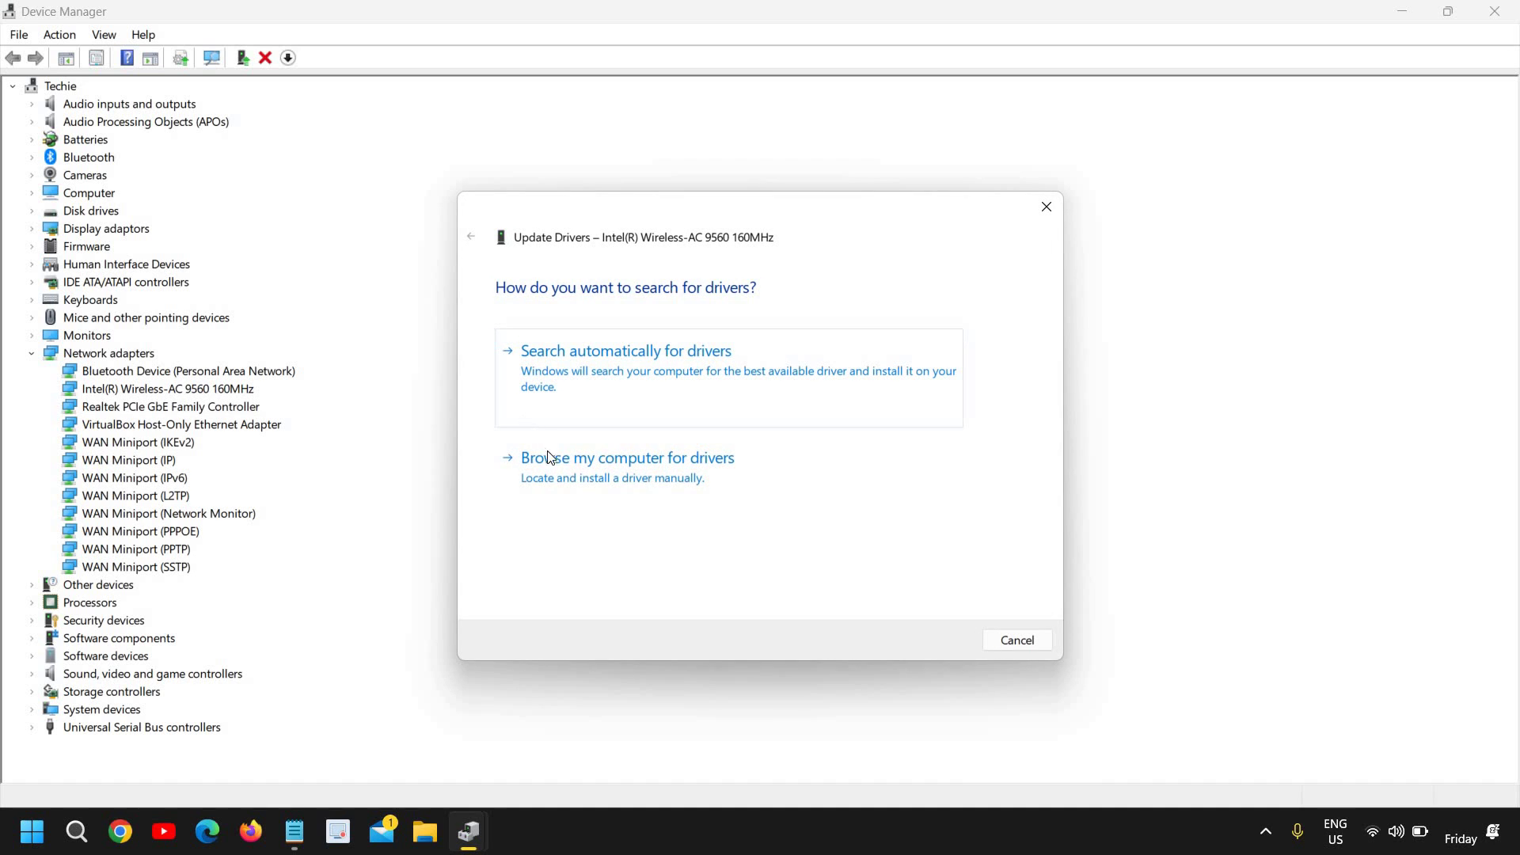
pyautogui.click(598, 472)
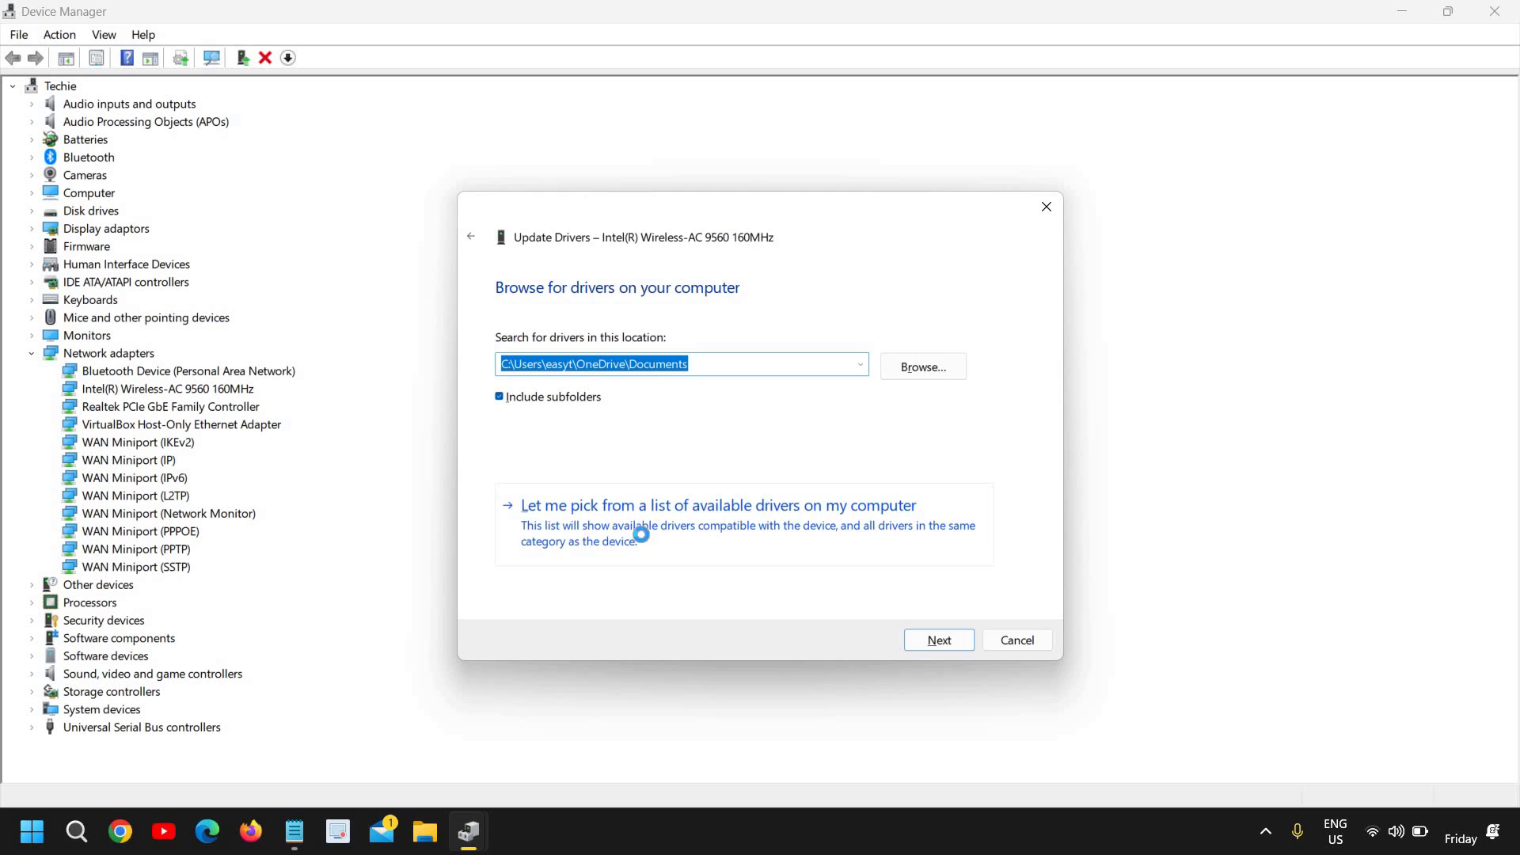
pyautogui.click(644, 542)
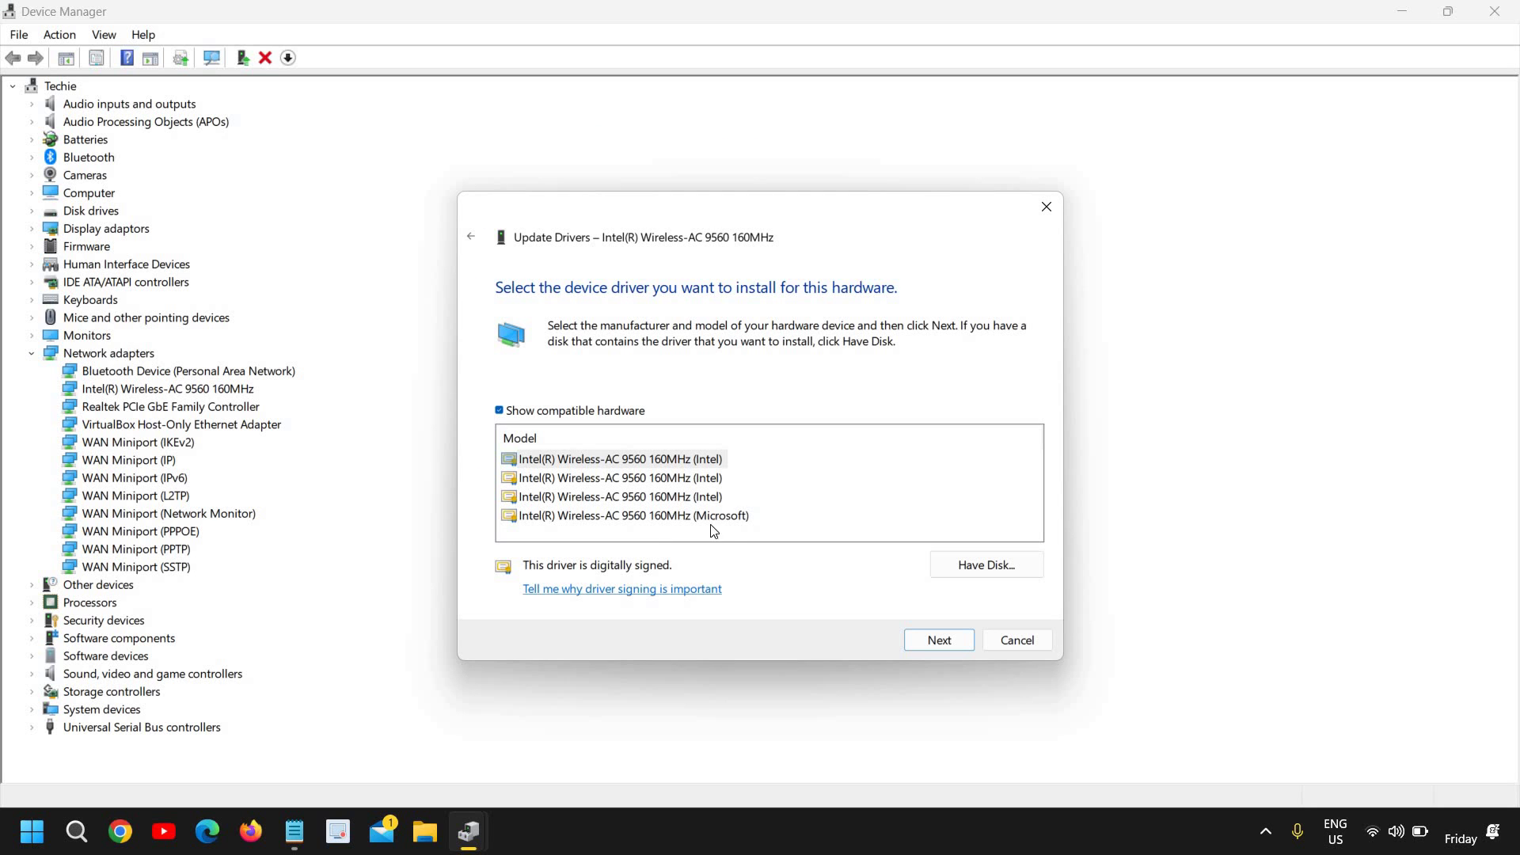
pyautogui.click(631, 465)
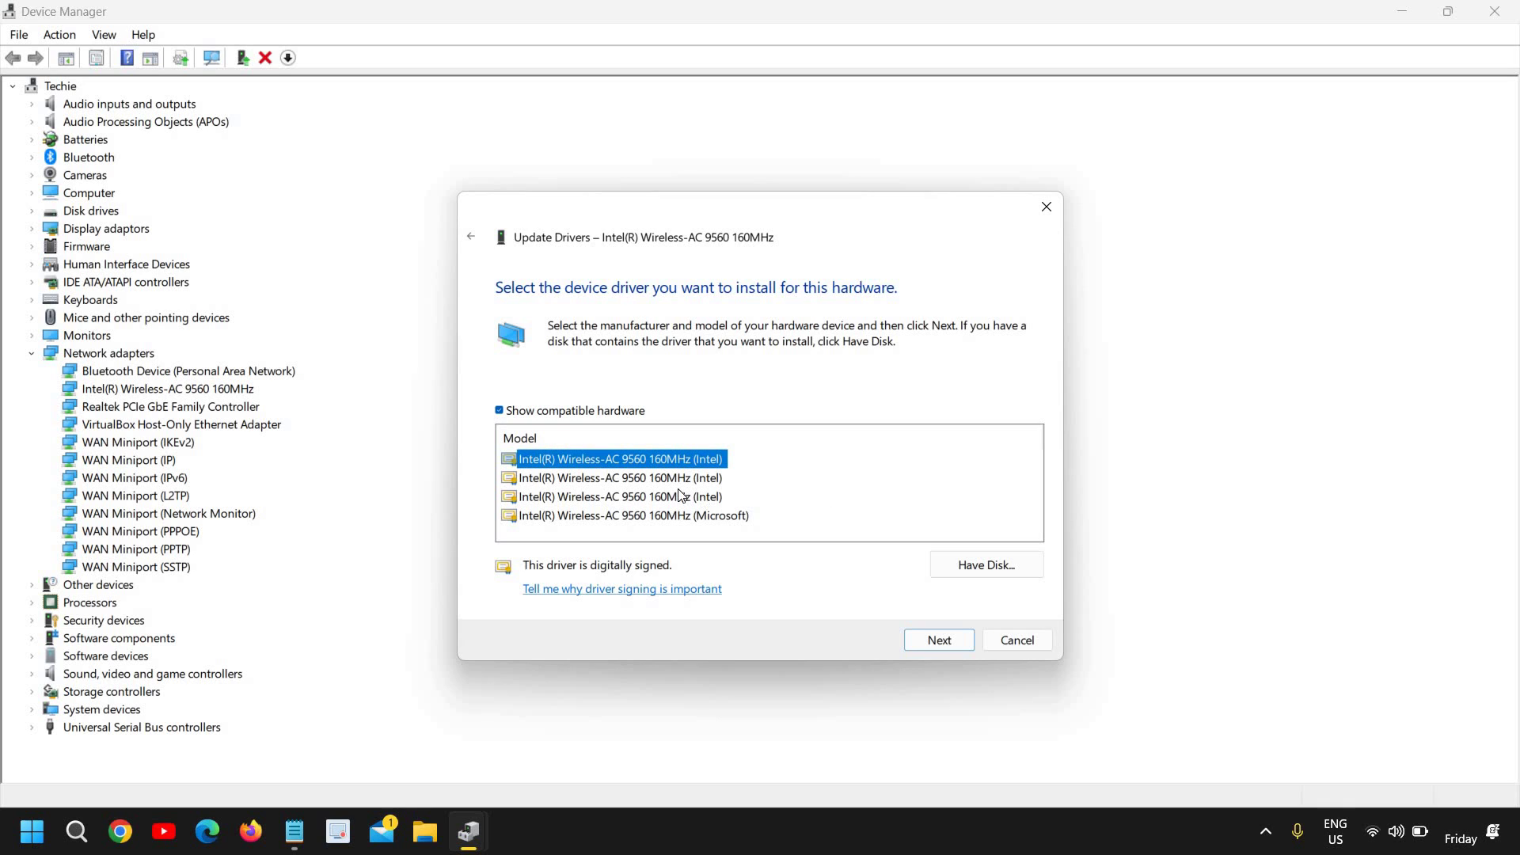
pyautogui.click(661, 481)
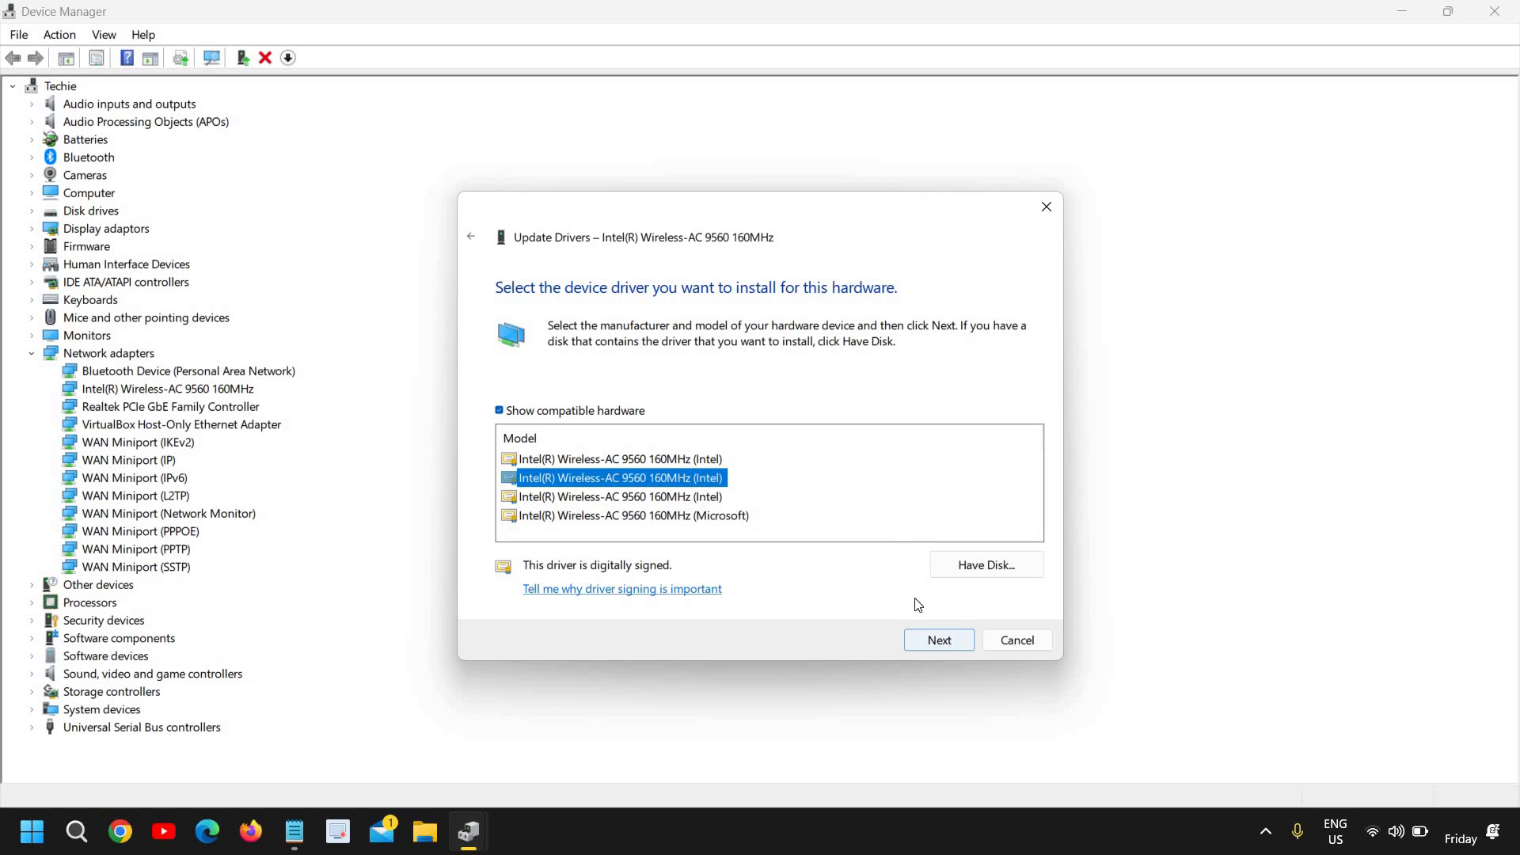
# Install the chosen Intel driver, close the finished wizard, and exit Device Manager
pyautogui.click(942, 641)
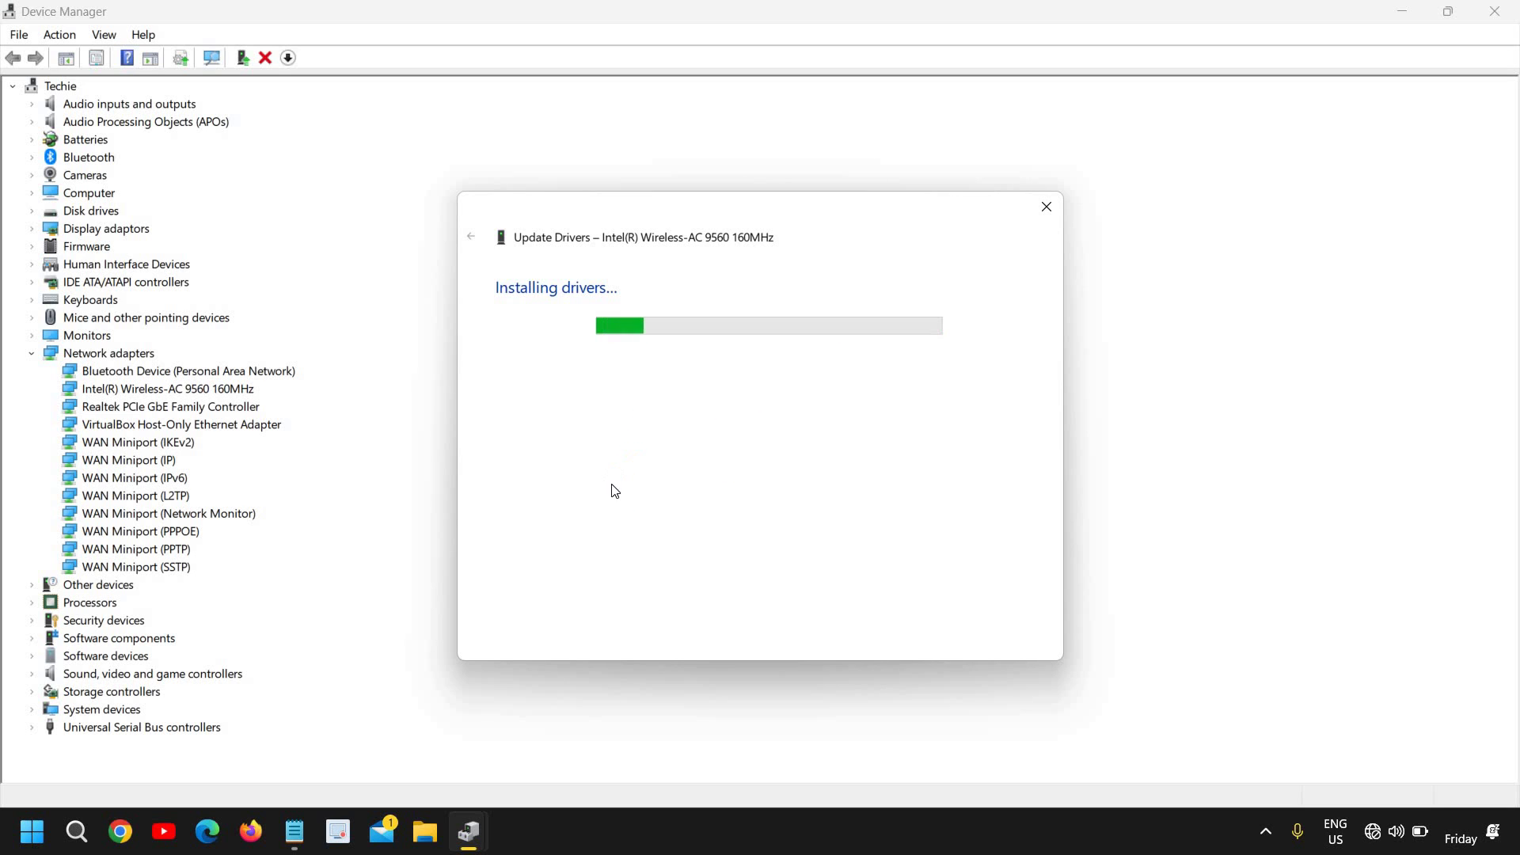
pyautogui.click(1021, 641)
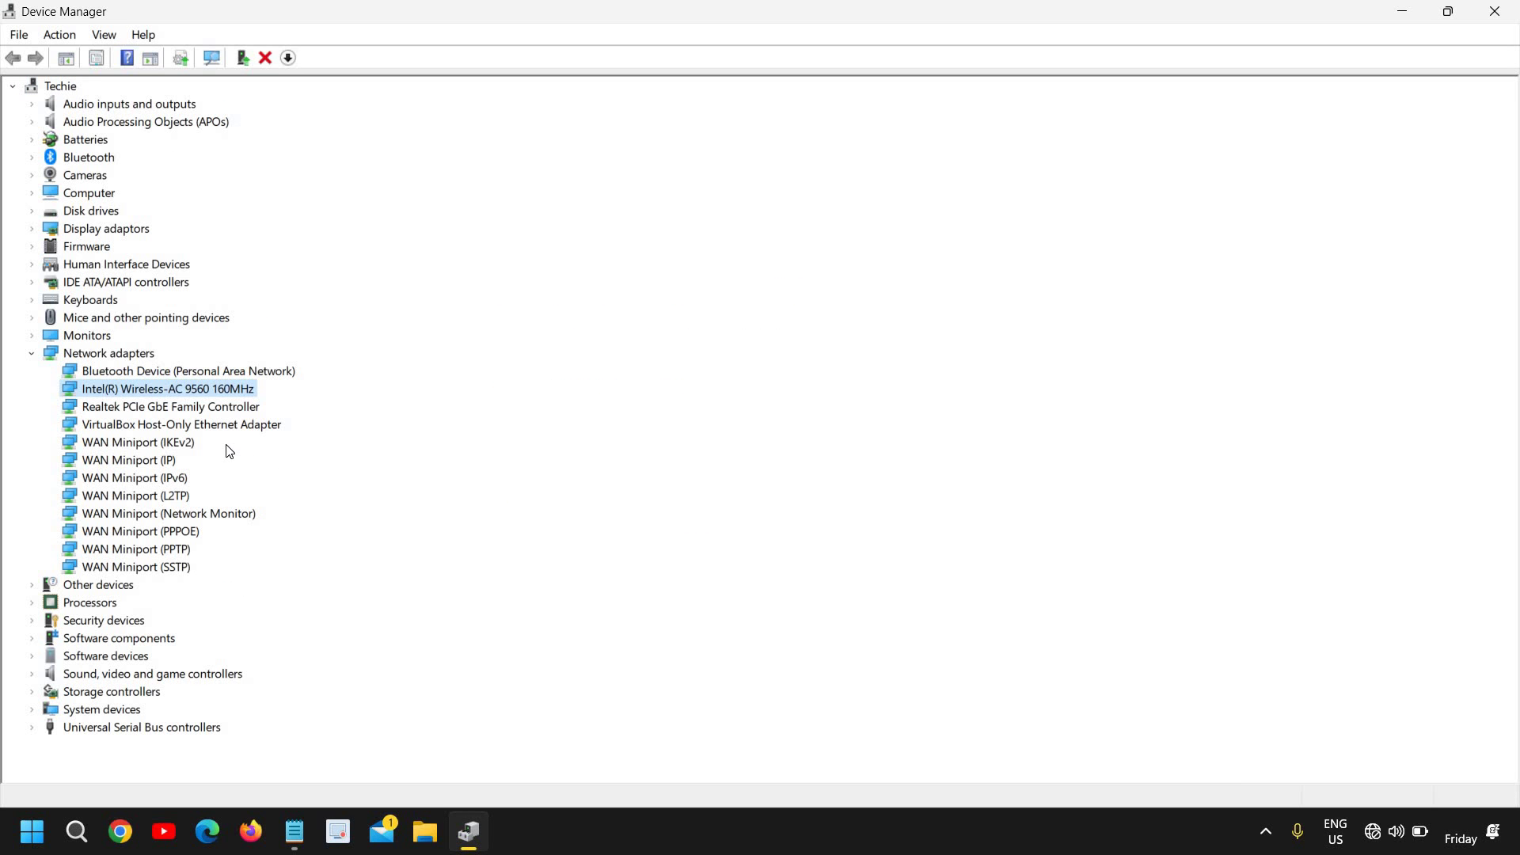
pyautogui.hotkey('alt', 'F4')
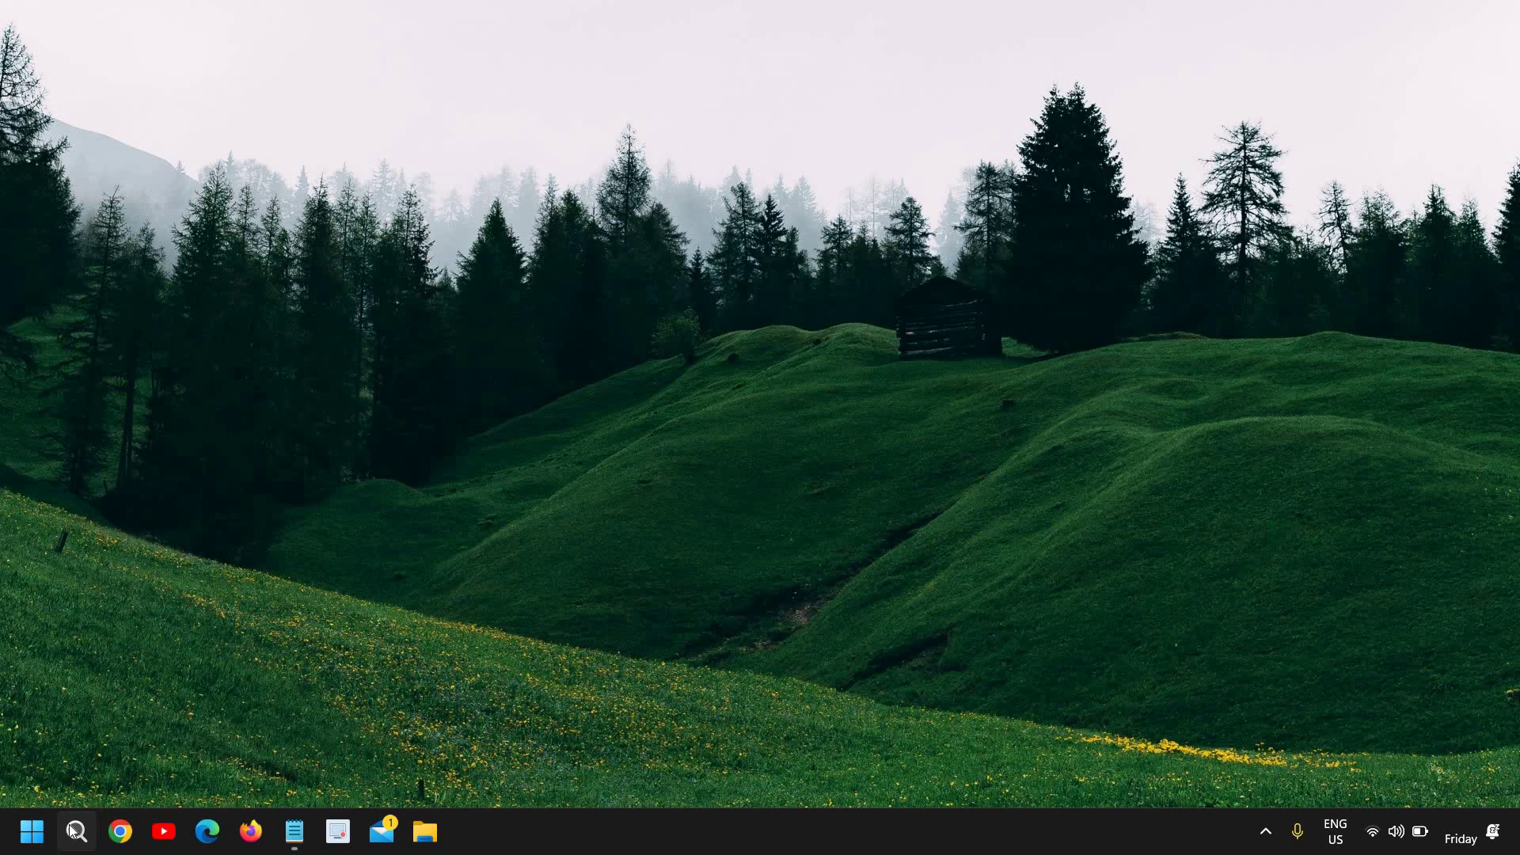
# Run services.msc from the Run box opened via the Start button's right-click menu
pyautogui.rightClick(32, 842)
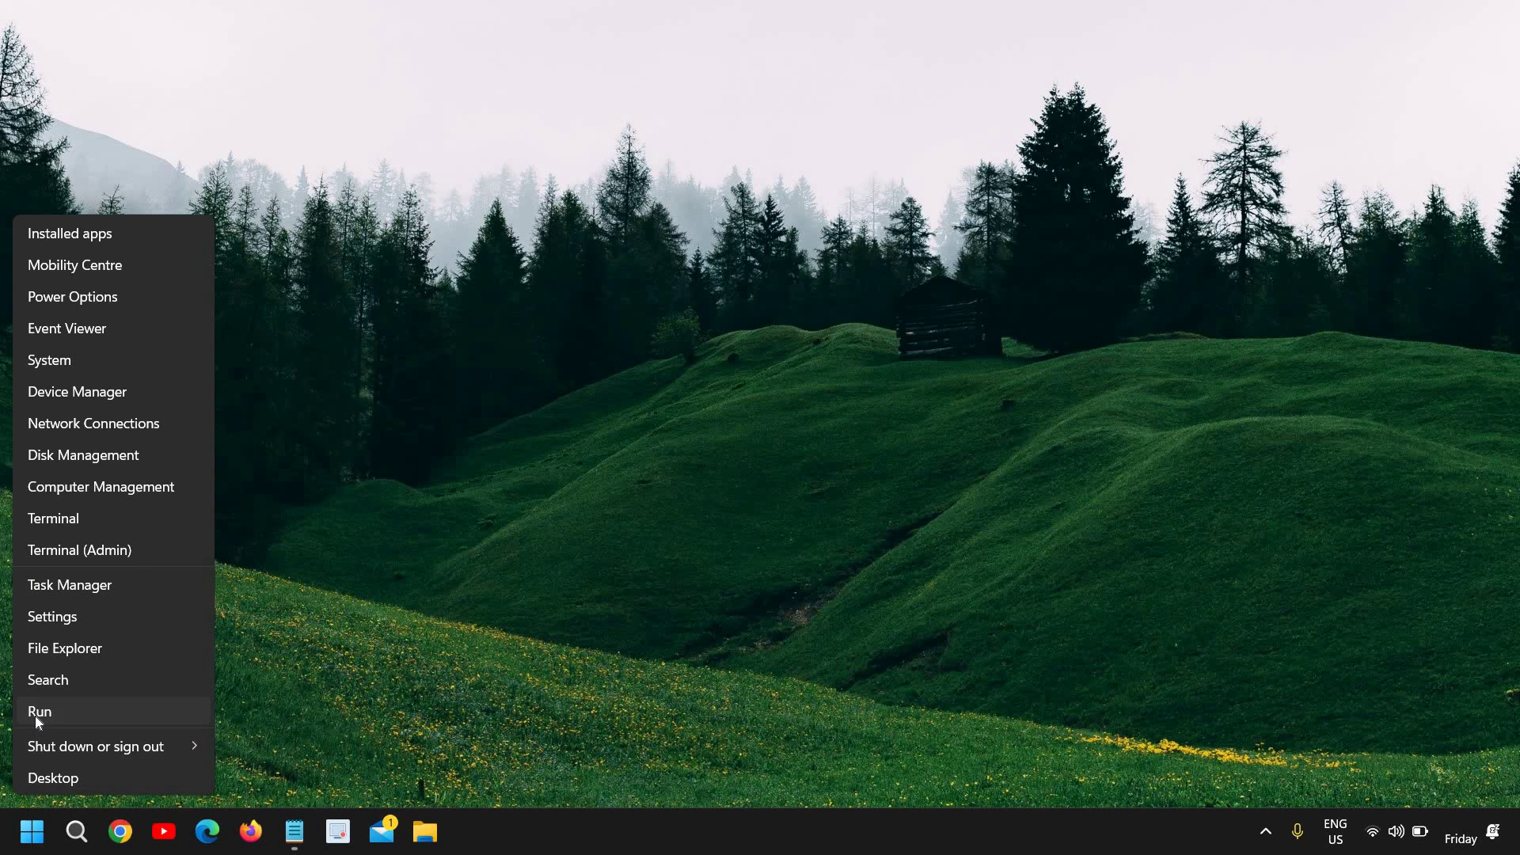
pyautogui.click(35, 714)
pyautogui.write('serv')
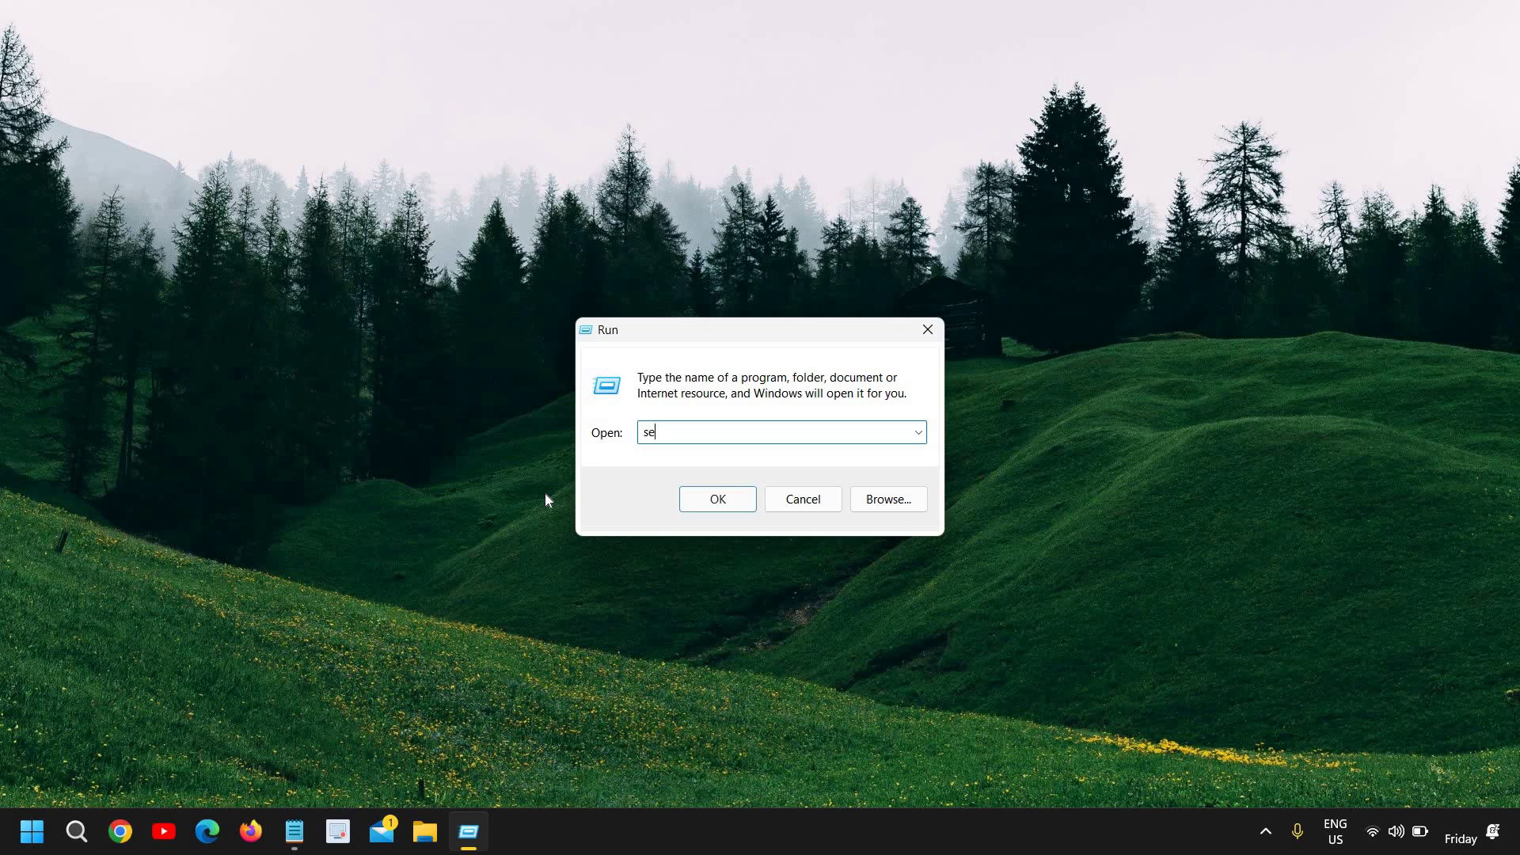
pyautogui.write('ices.msc')
# Launch the Services console and maximize its window to fill the screen
pyautogui.click(748, 499)
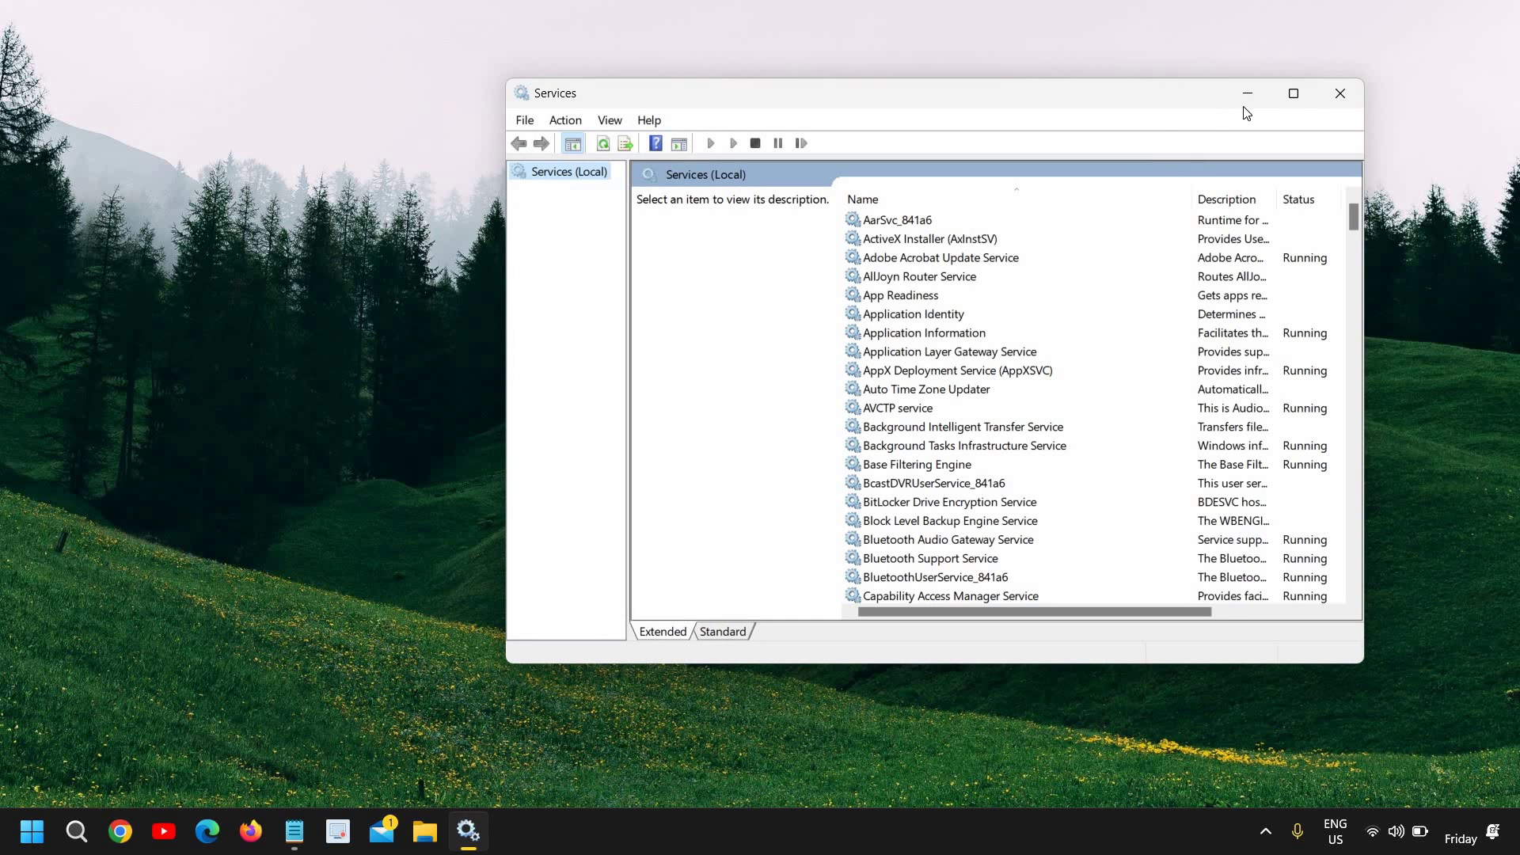
pyautogui.moveTo(1150, 104); pyautogui.dragTo(728, 168)
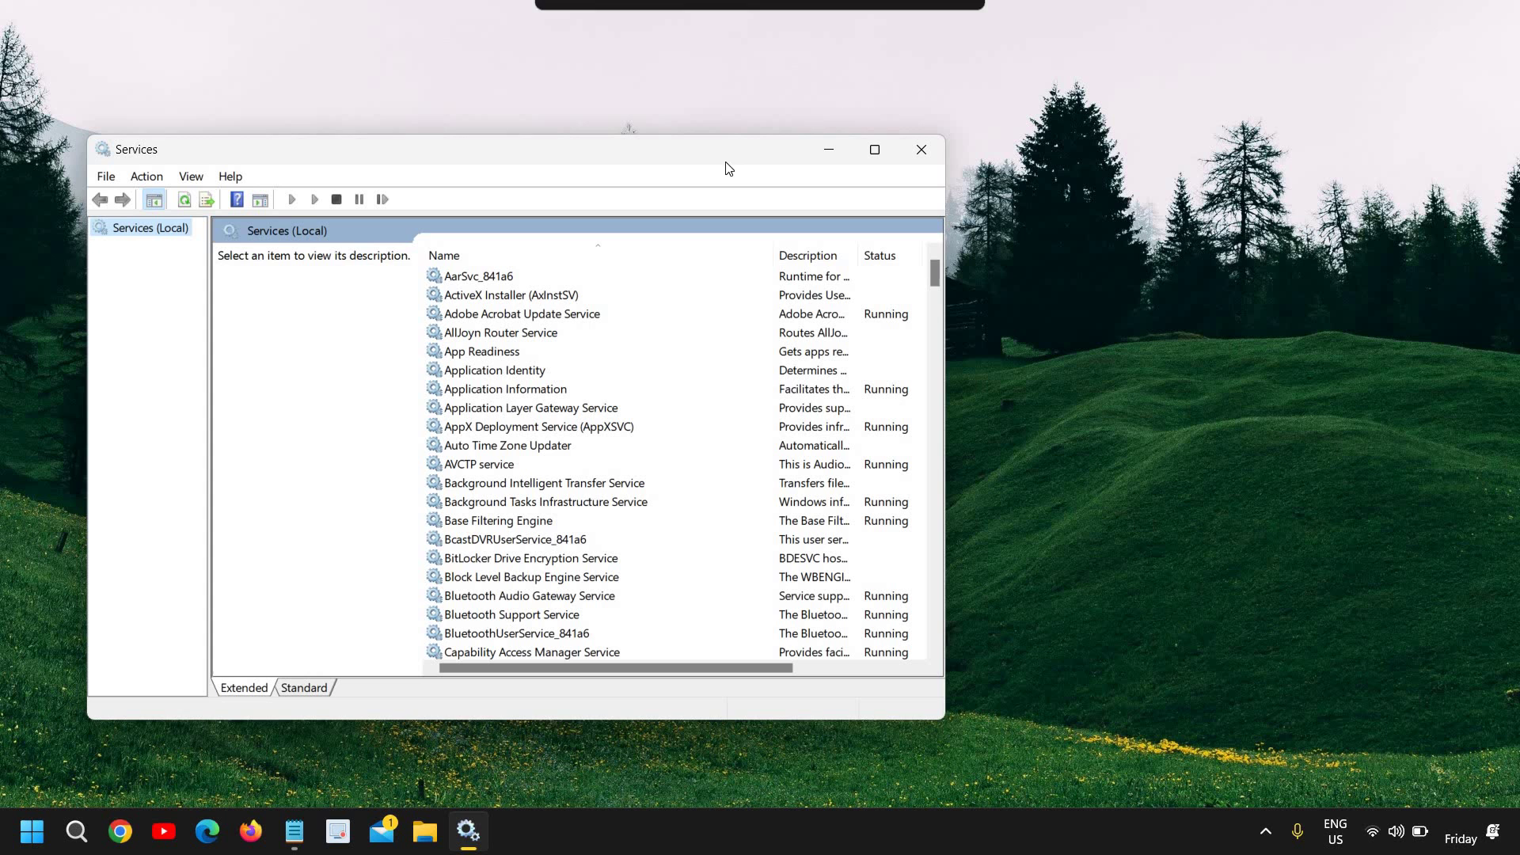
pyautogui.moveTo(872, 156)
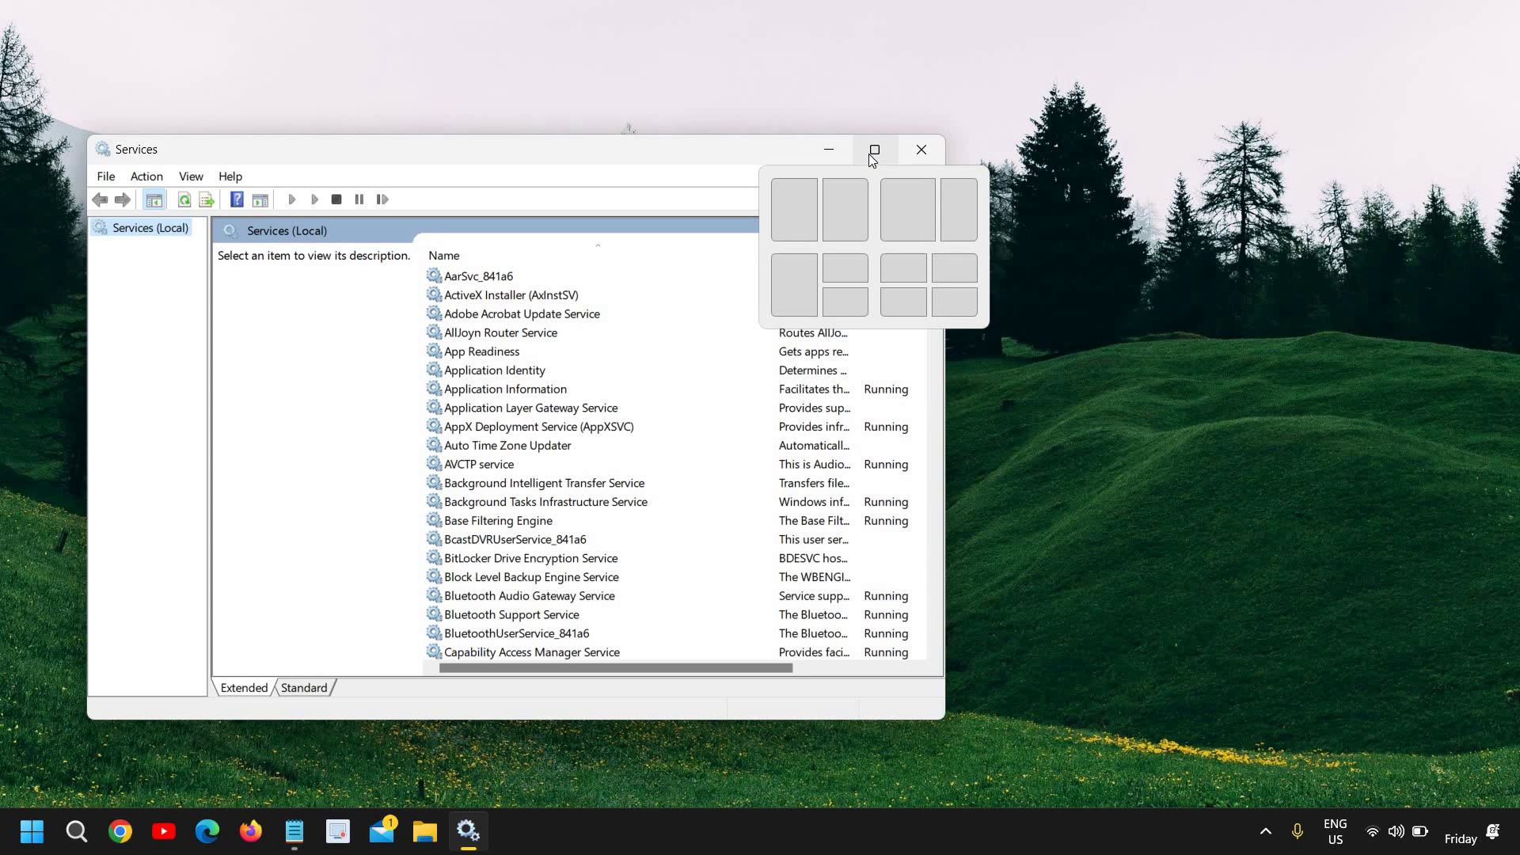
pyautogui.click(874, 155)
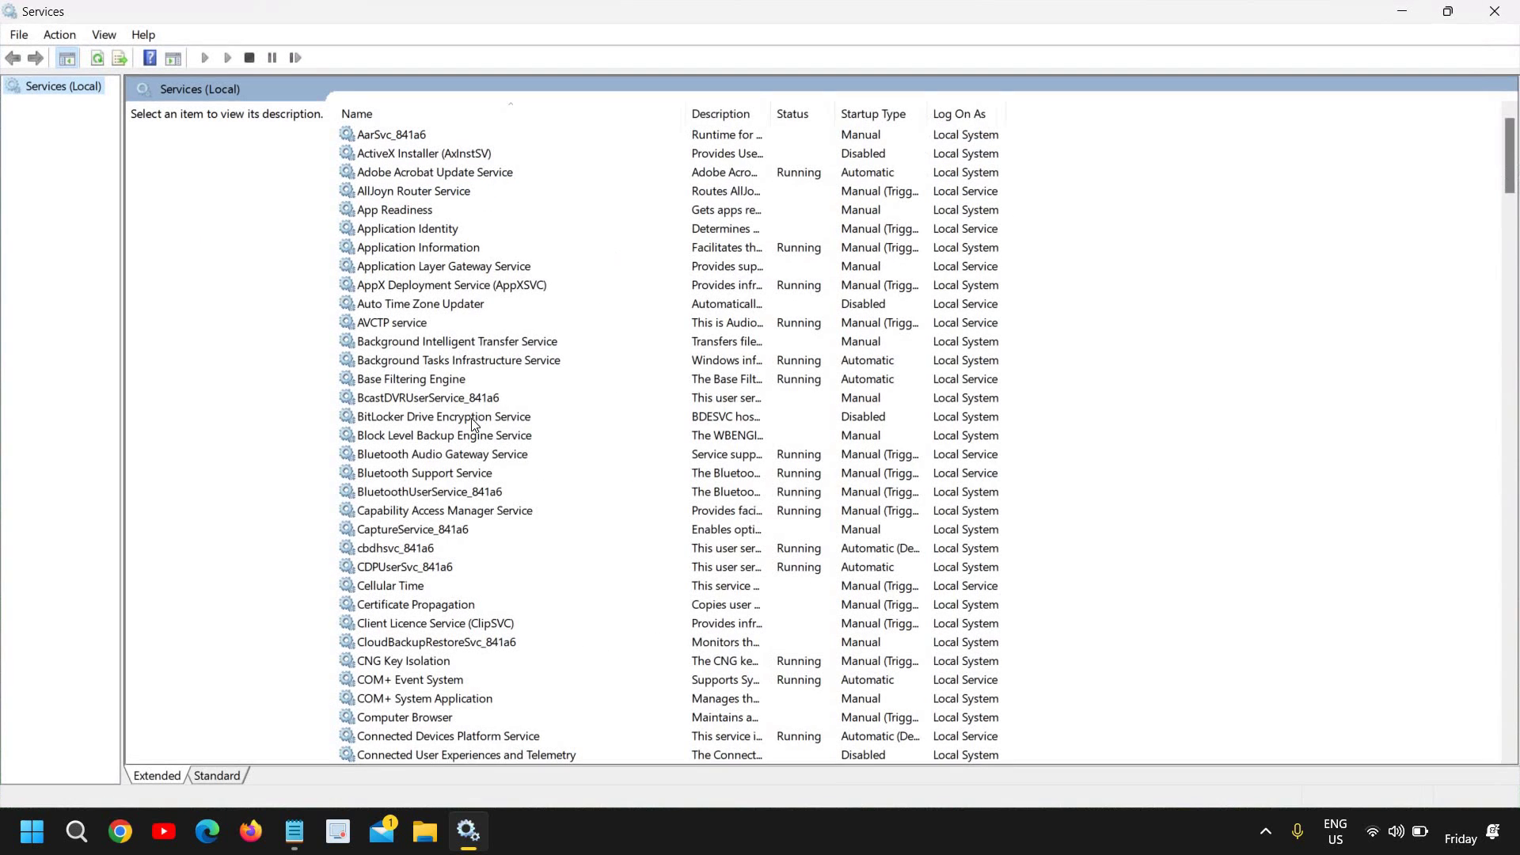
# Jump to the W services and select WLAN AutoConfig to show its description
pyautogui.click(416, 417)
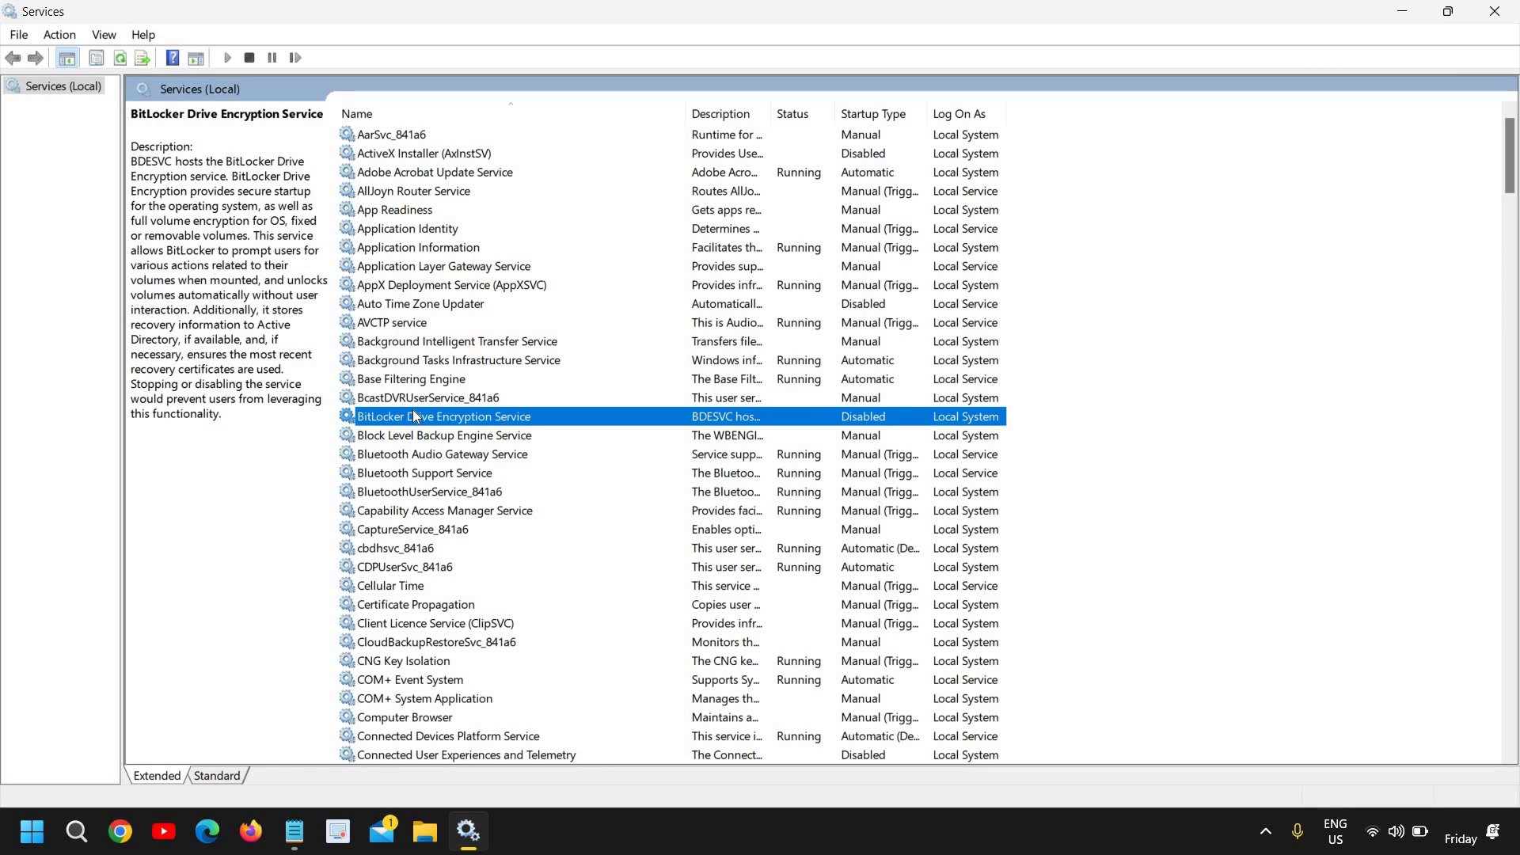
pyautogui.press('w')
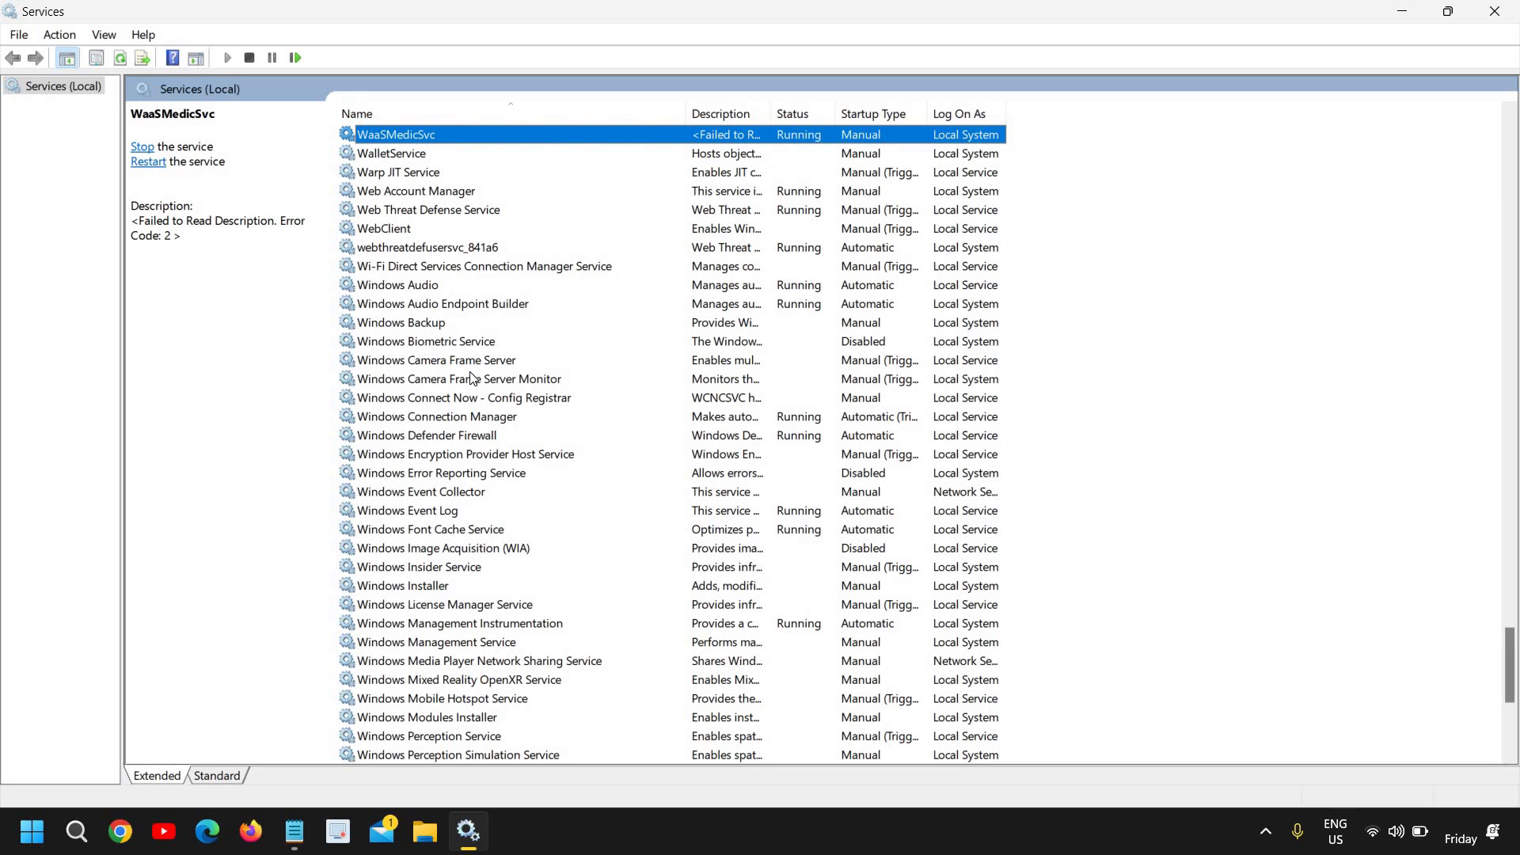
pyautogui.scroll(-5, 468, 368)
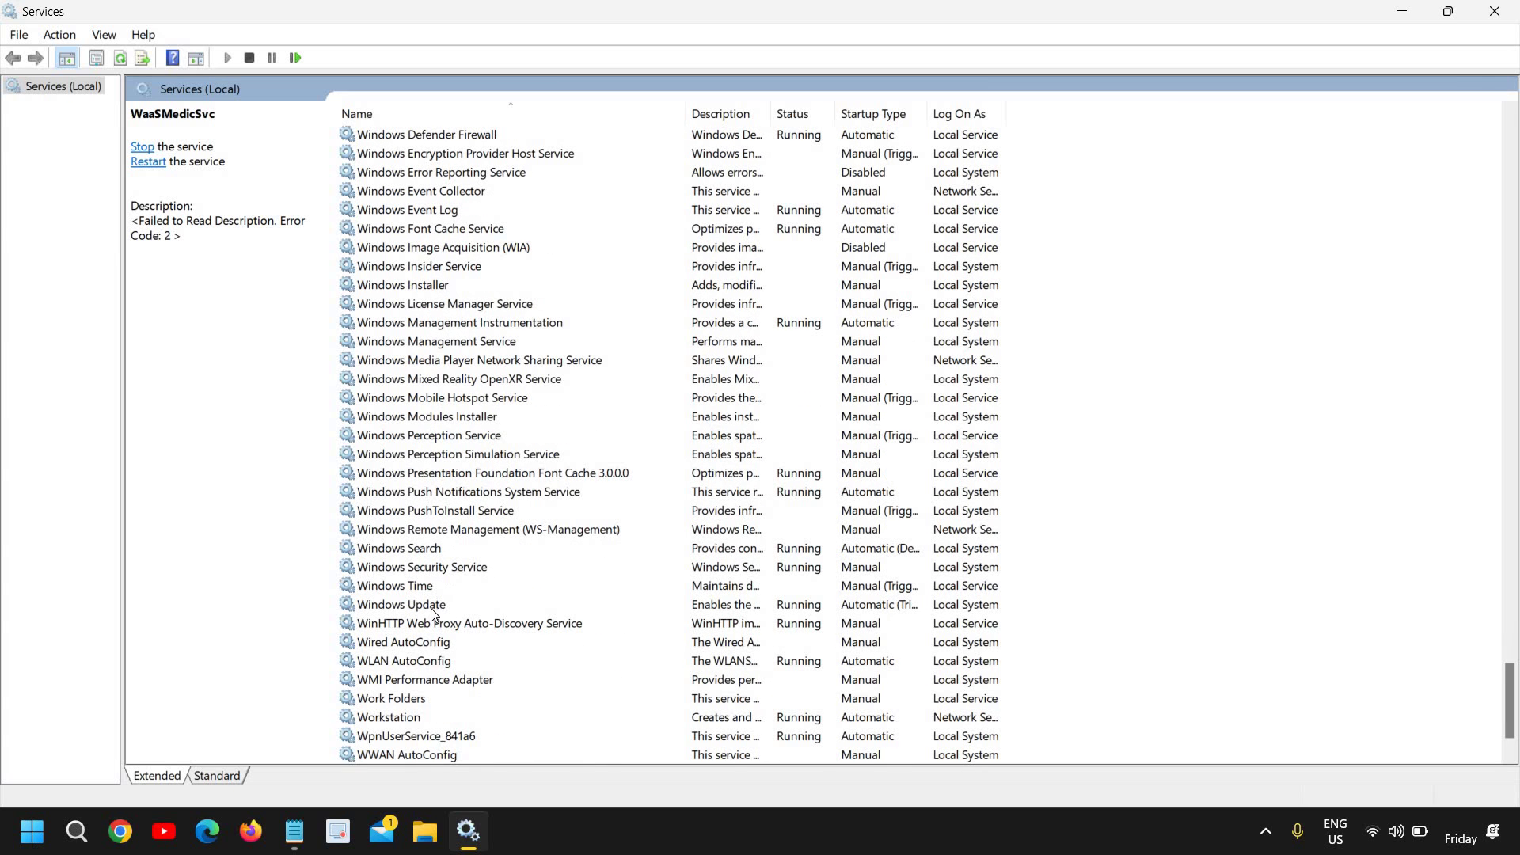
pyautogui.click(404, 662)
pyautogui.scroll(-2, 451, 565)
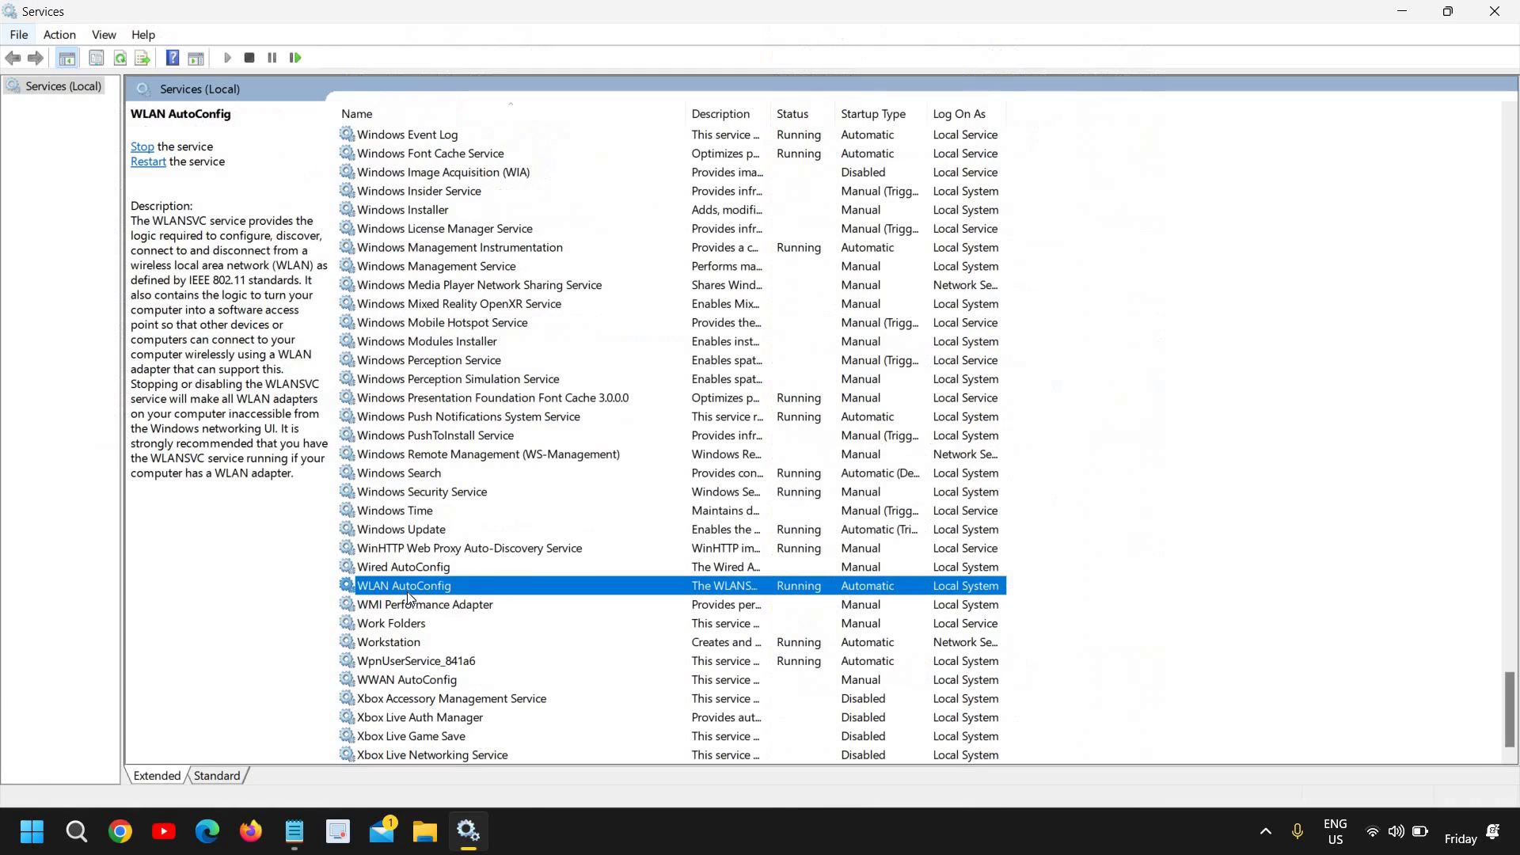
# Set WLAN AutoConfig's startup type to Automatic in its Properties and apply it
pyautogui.rightClick(412, 596)
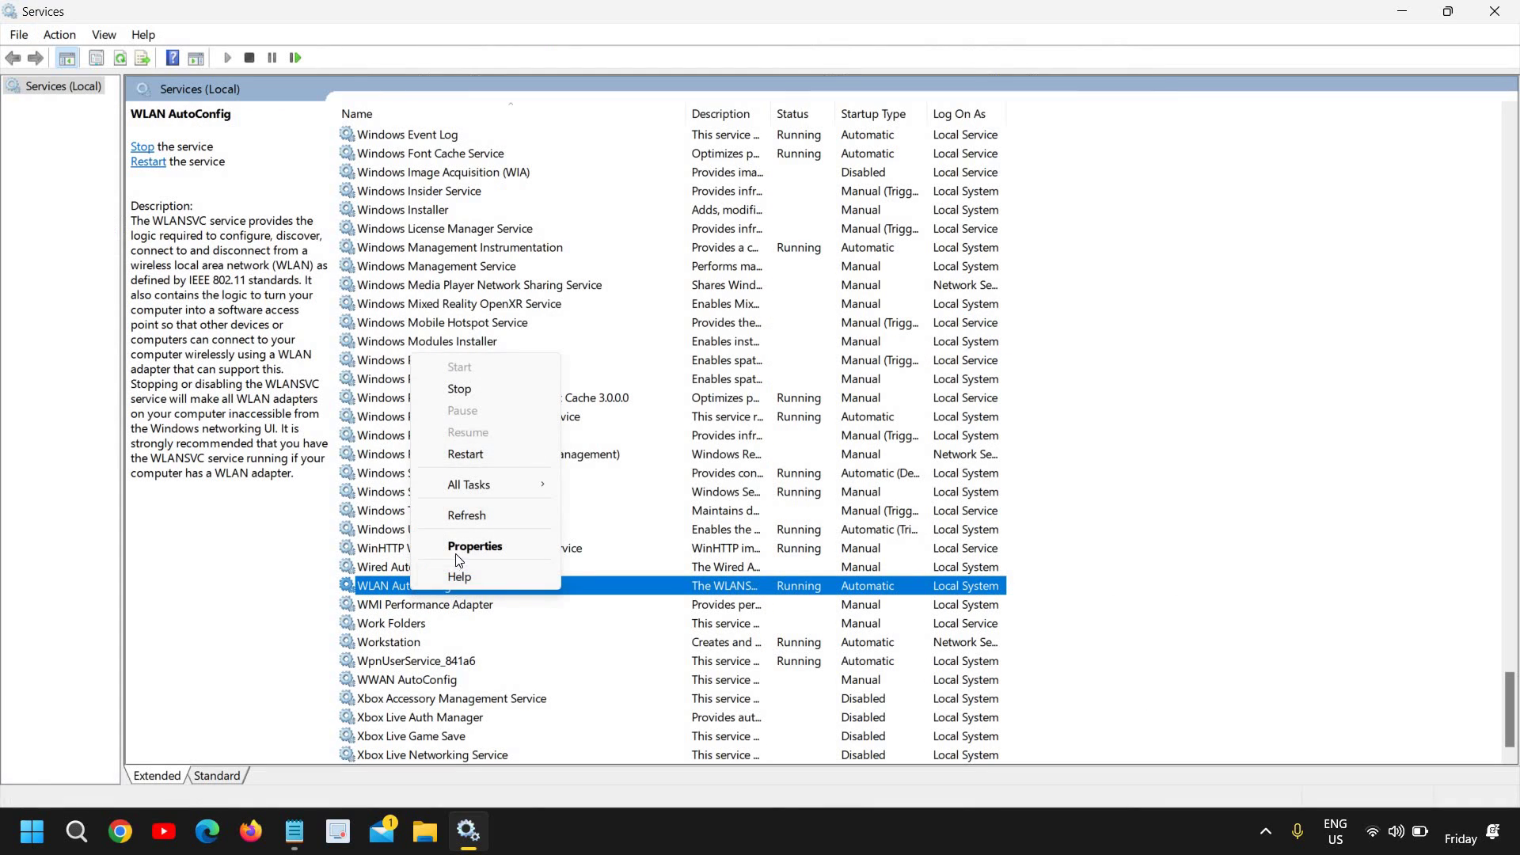
pyautogui.click(495, 545)
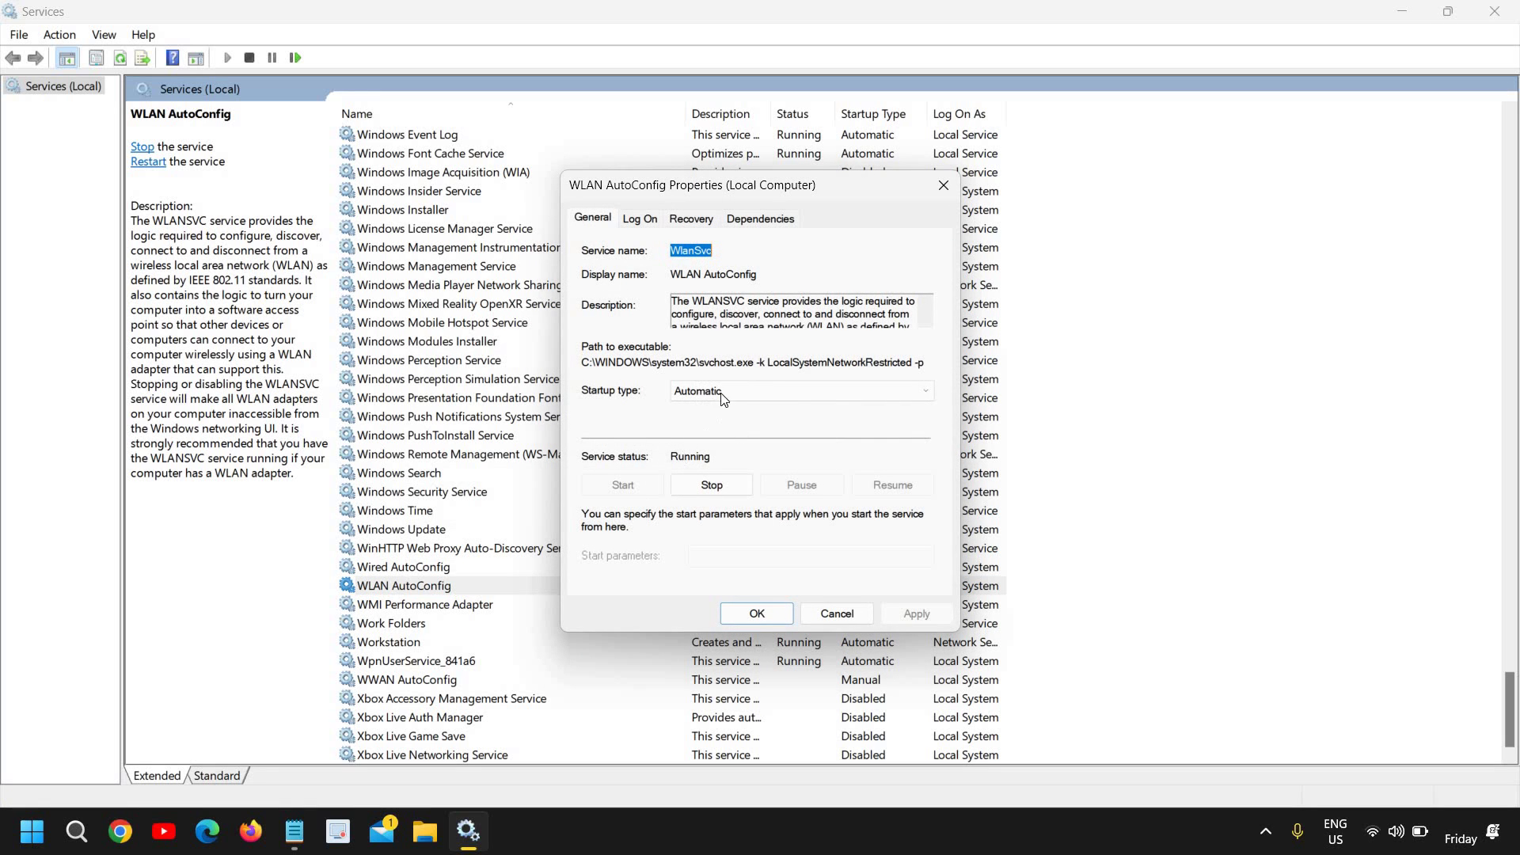
pyautogui.click(742, 388)
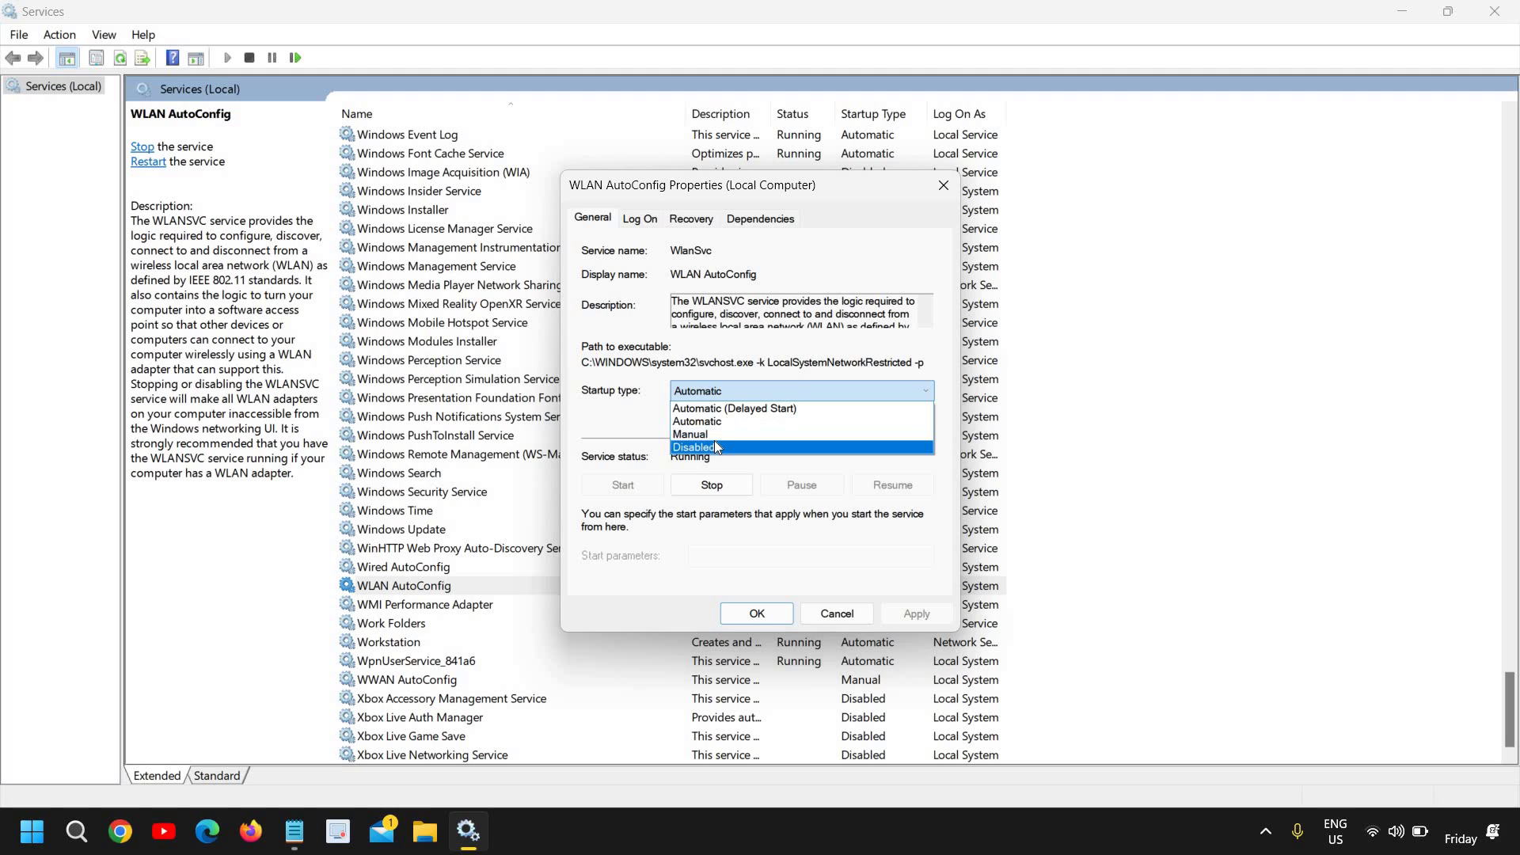
pyautogui.click(725, 422)
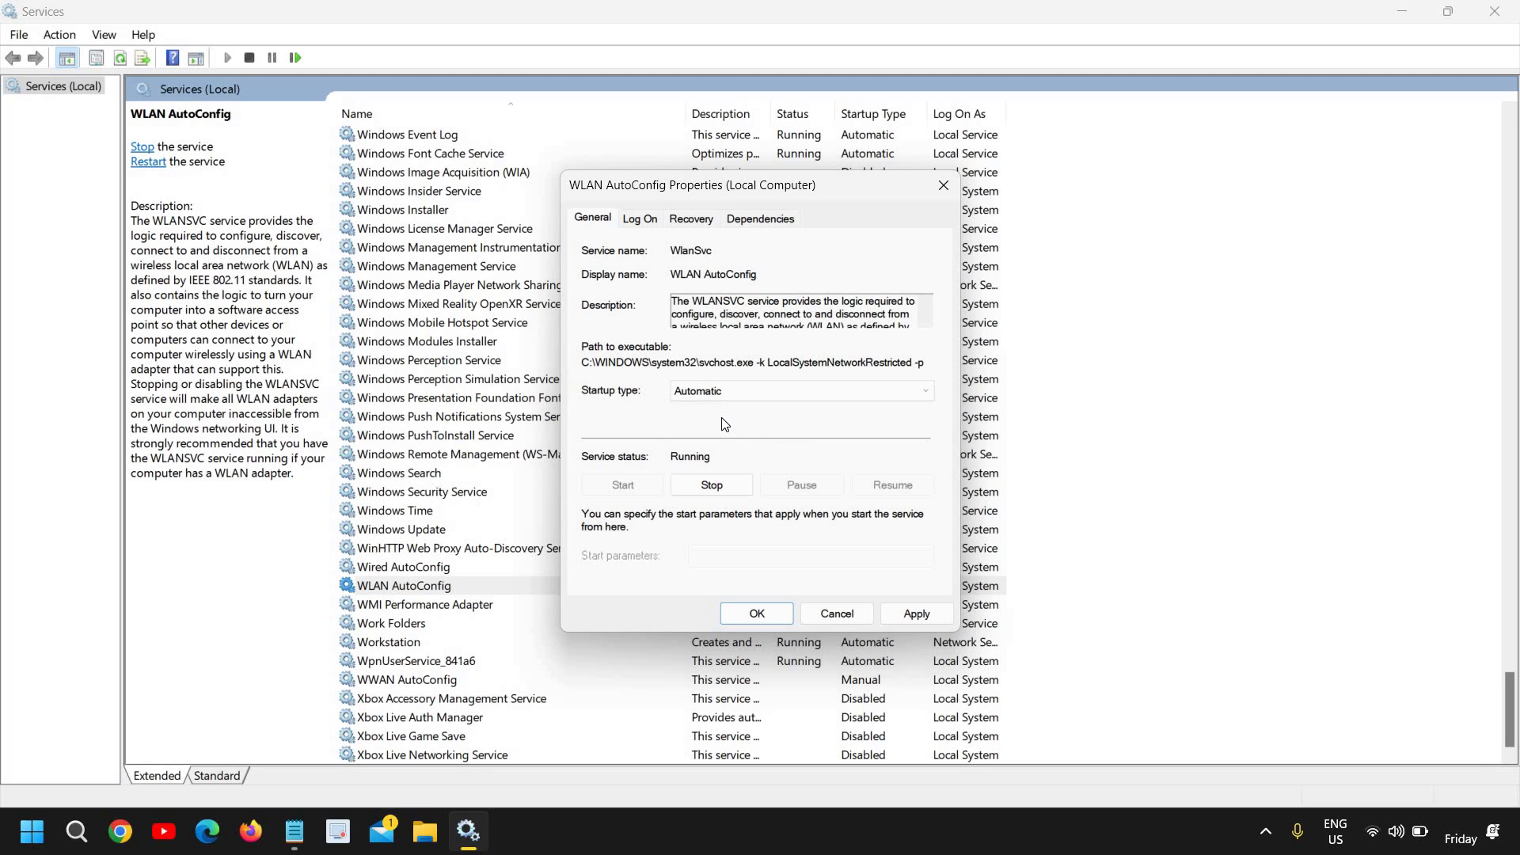
pyautogui.click(913, 616)
# Close WLAN AutoConfig's properties with OK and restart the service
pyautogui.click(757, 614)
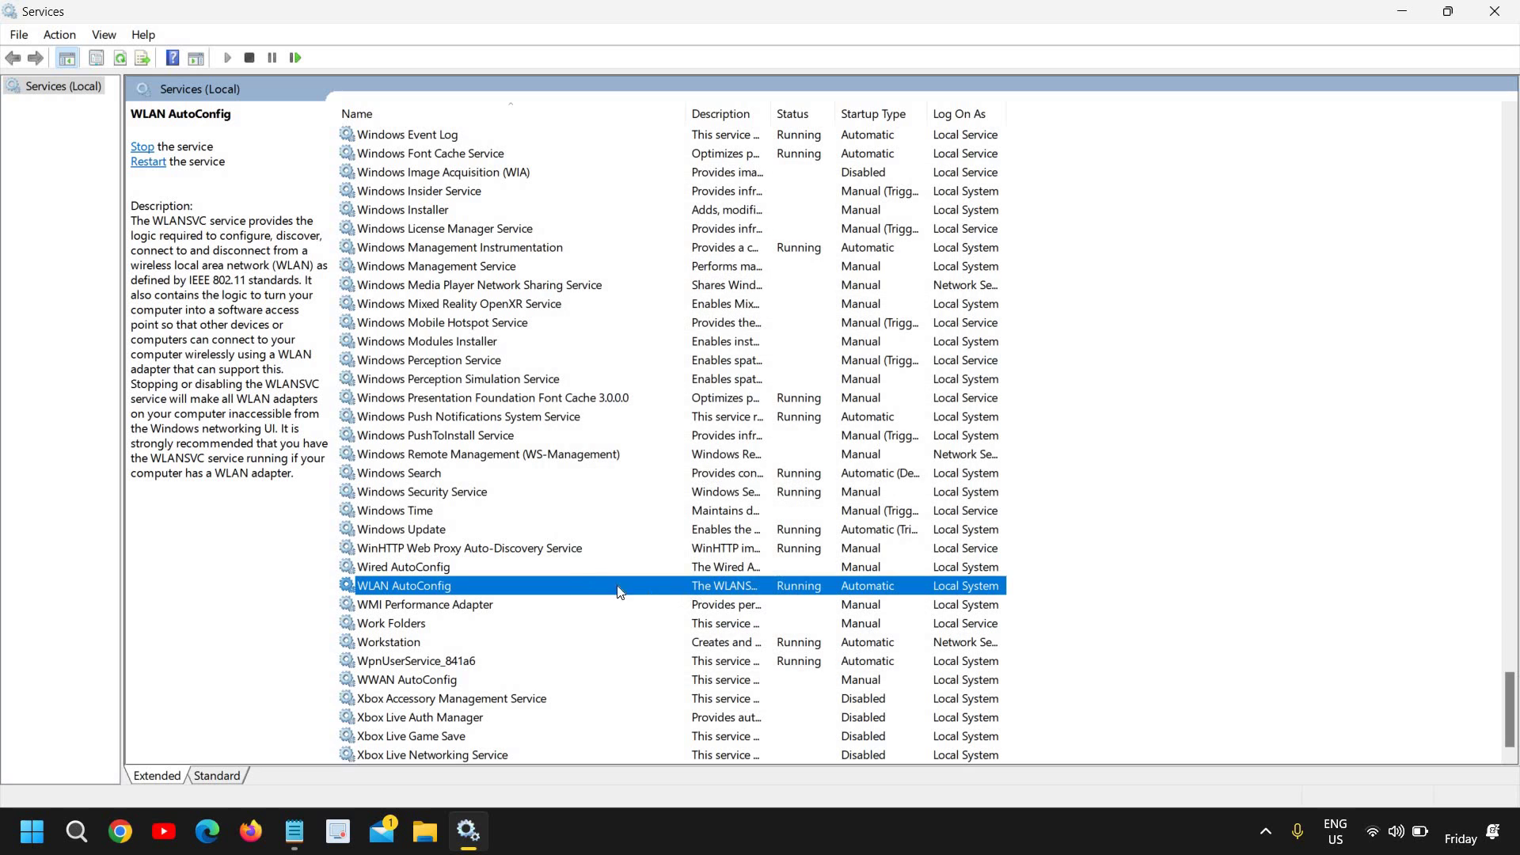
pyautogui.rightClick(562, 586)
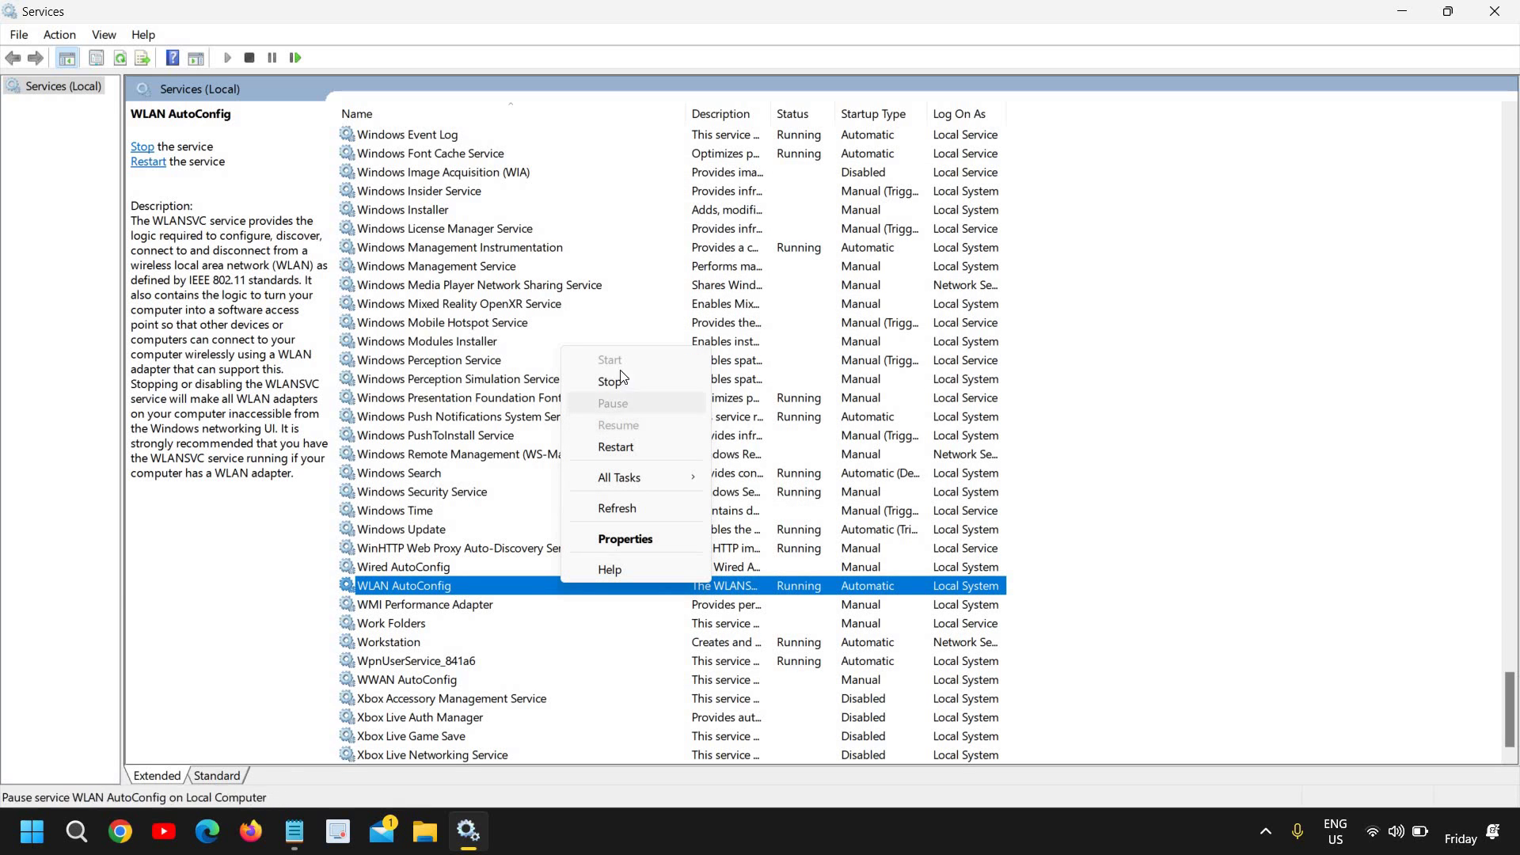
pyautogui.click(626, 454)
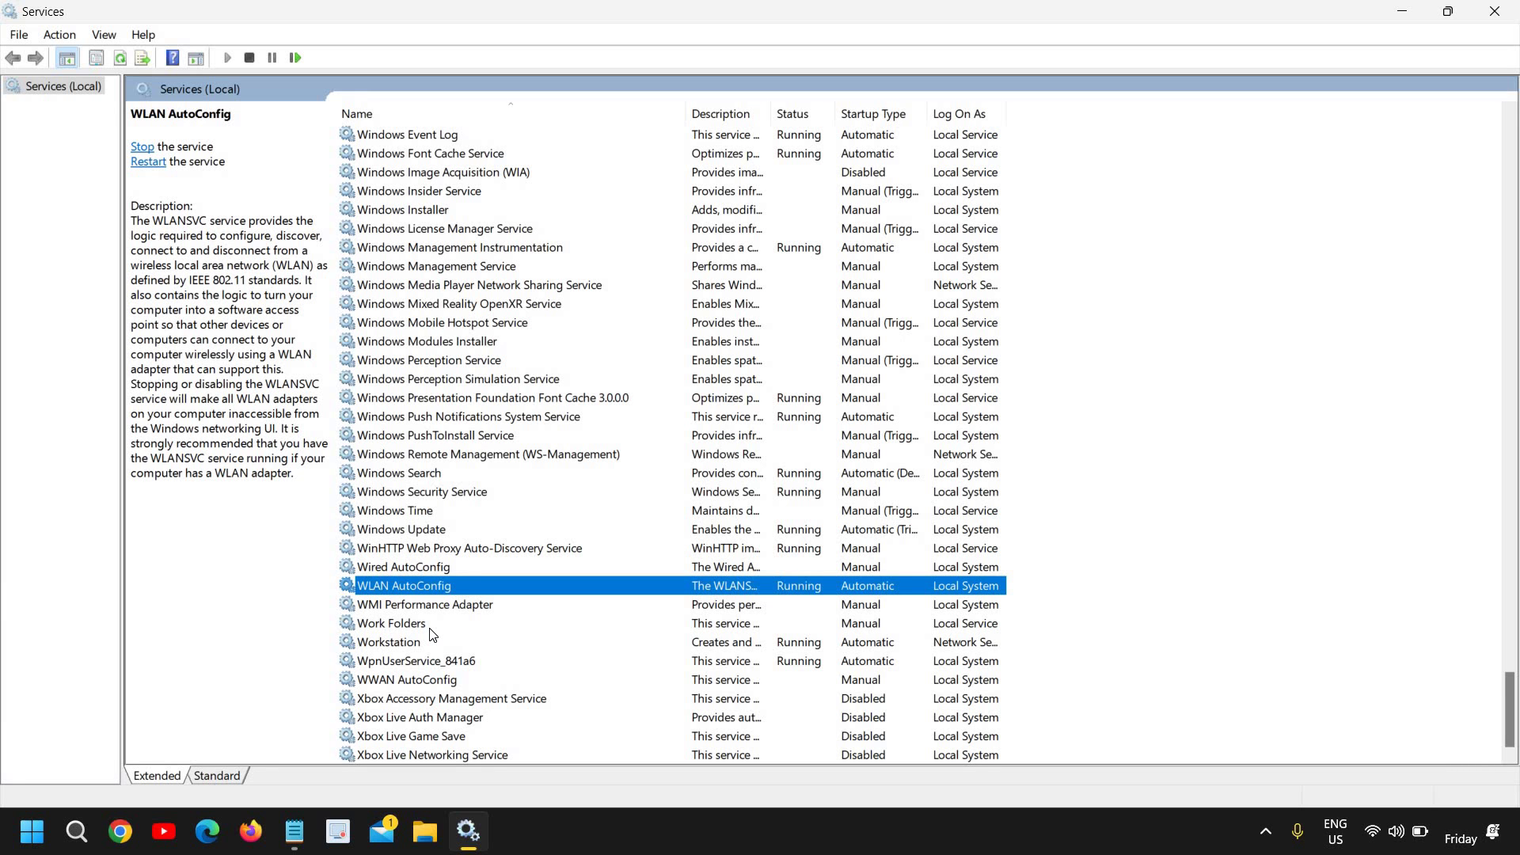
# Close Services, confirm Wi-Fi is connected in Quick Settings, and return to the desktop
pyautogui.click(1494, 11)
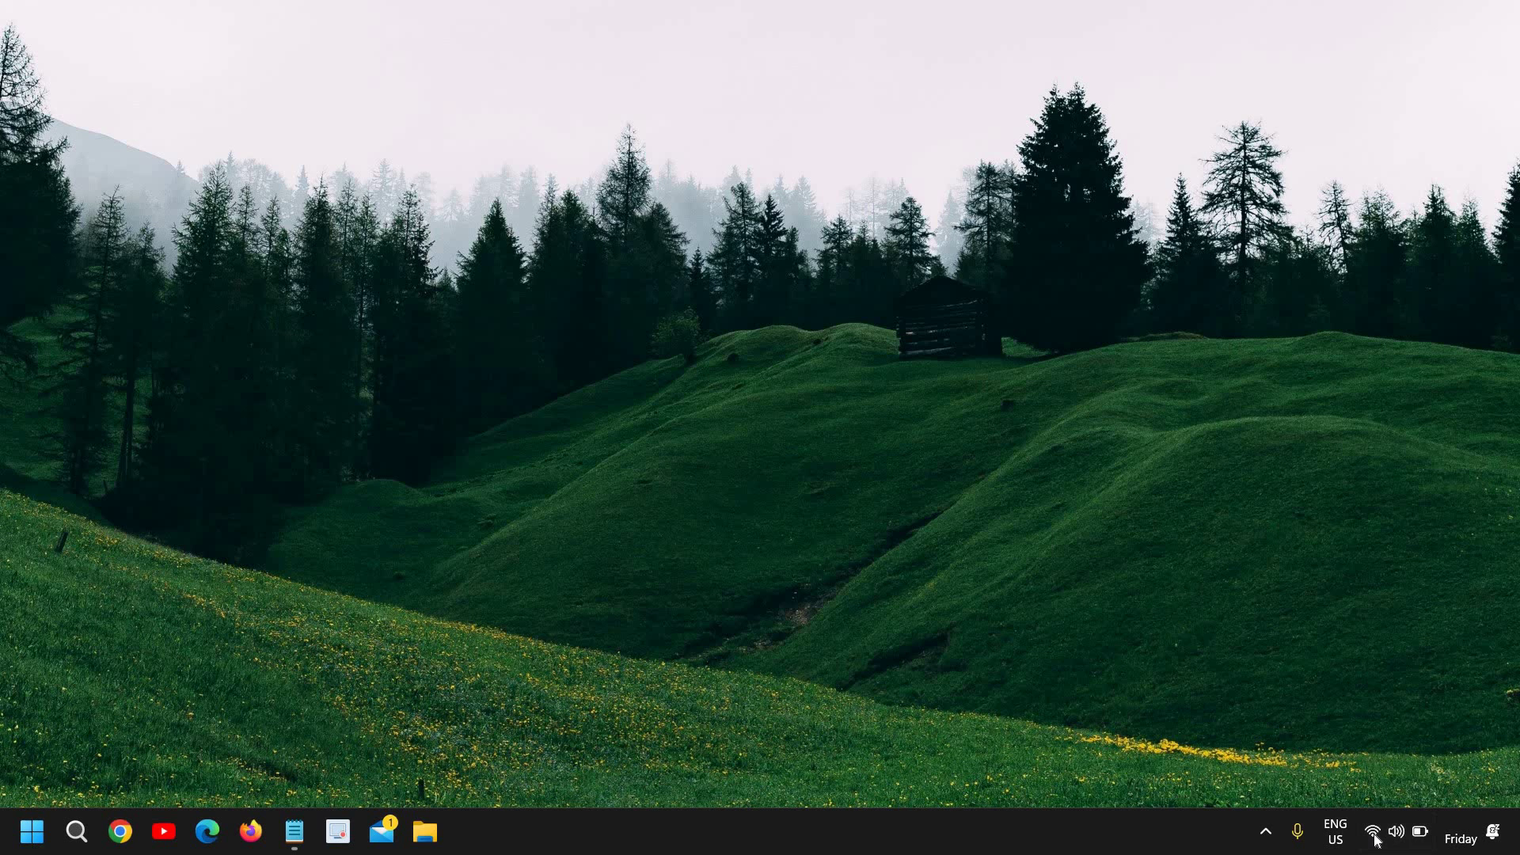
pyautogui.click(1372, 838)
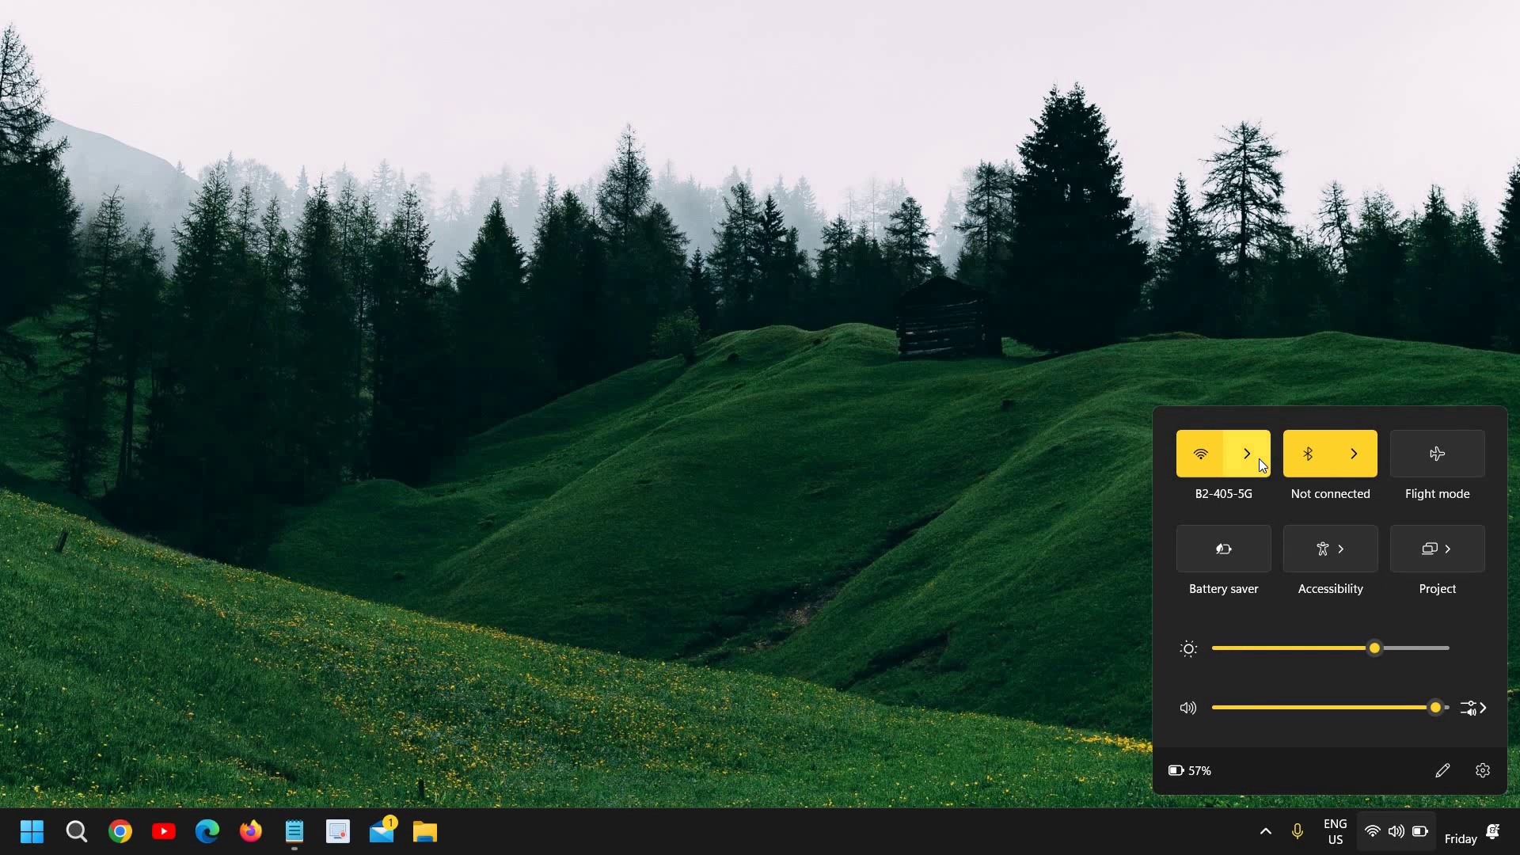
pyautogui.click(1009, 330)
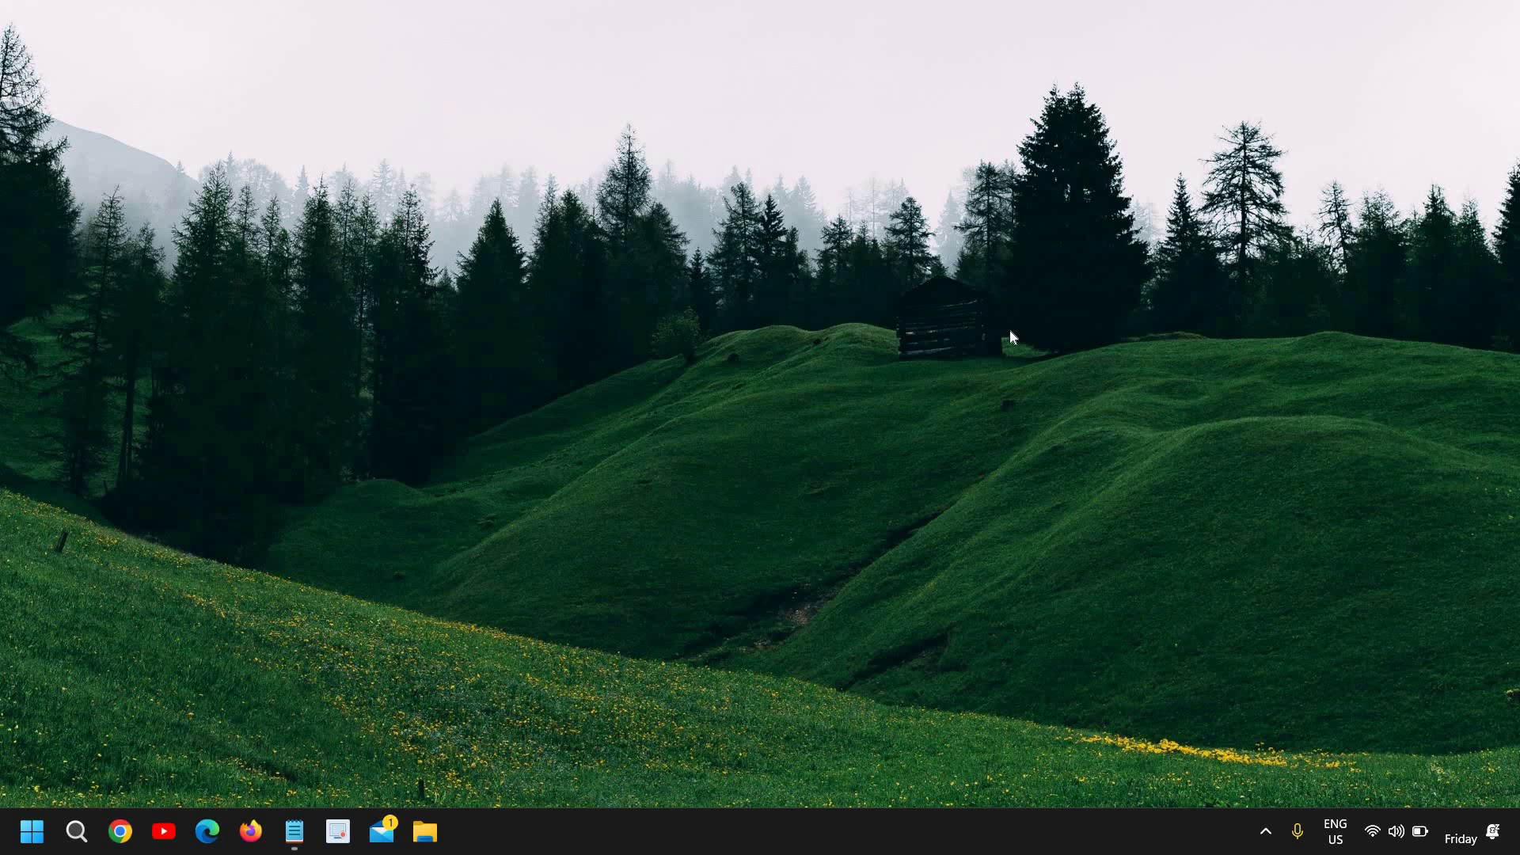